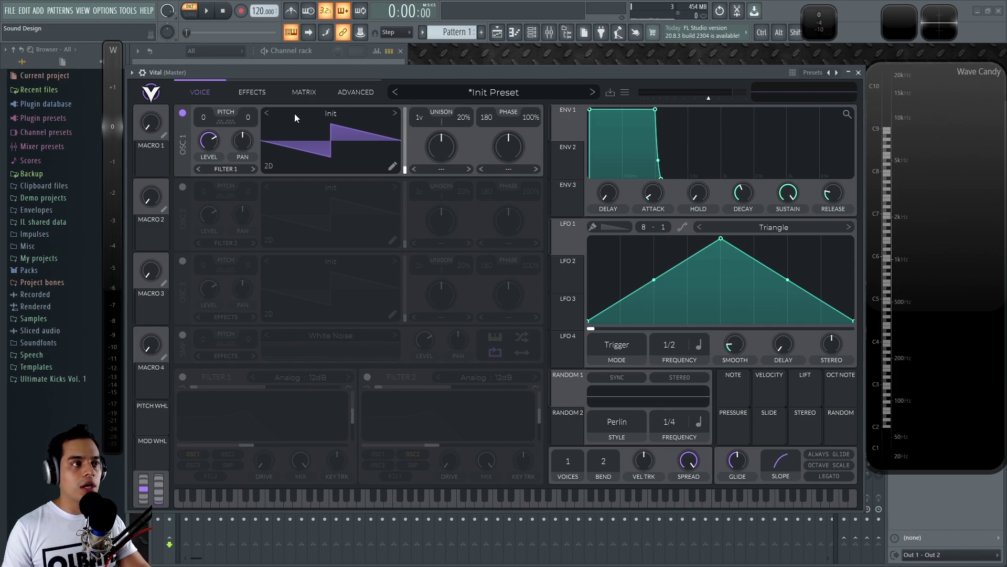
click(251, 93)
click(206, 95)
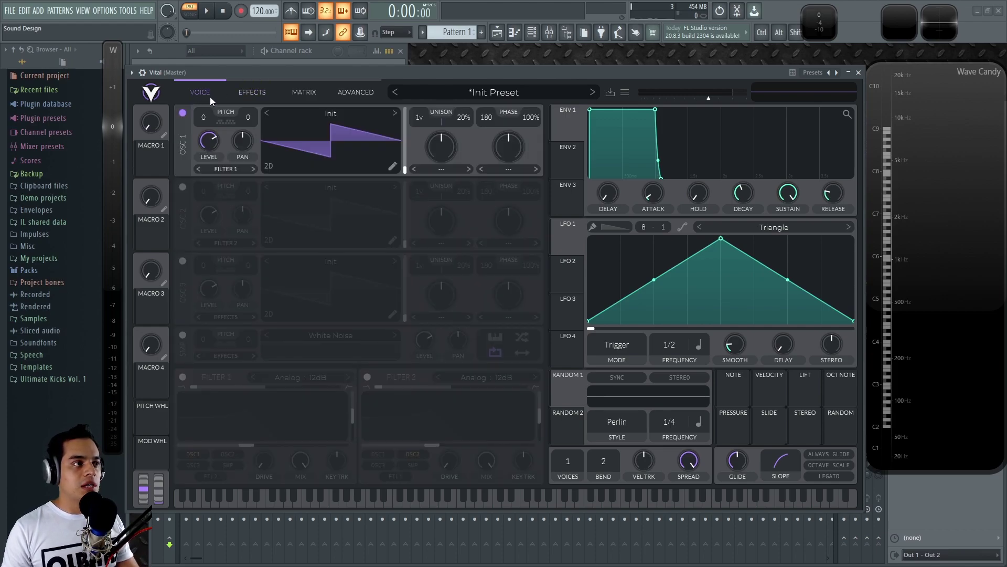
click(254, 92)
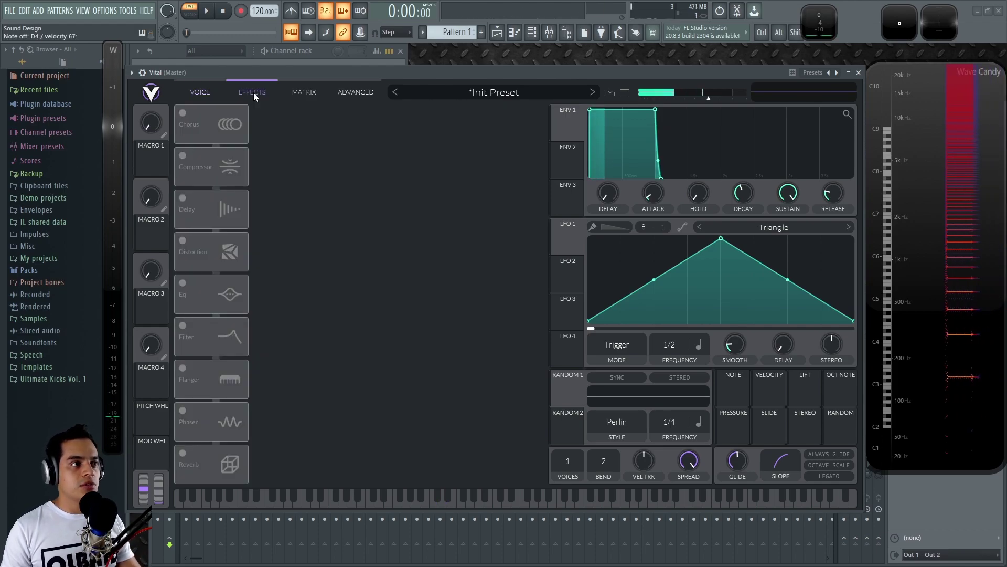
click(313, 93)
click(207, 94)
click(304, 94)
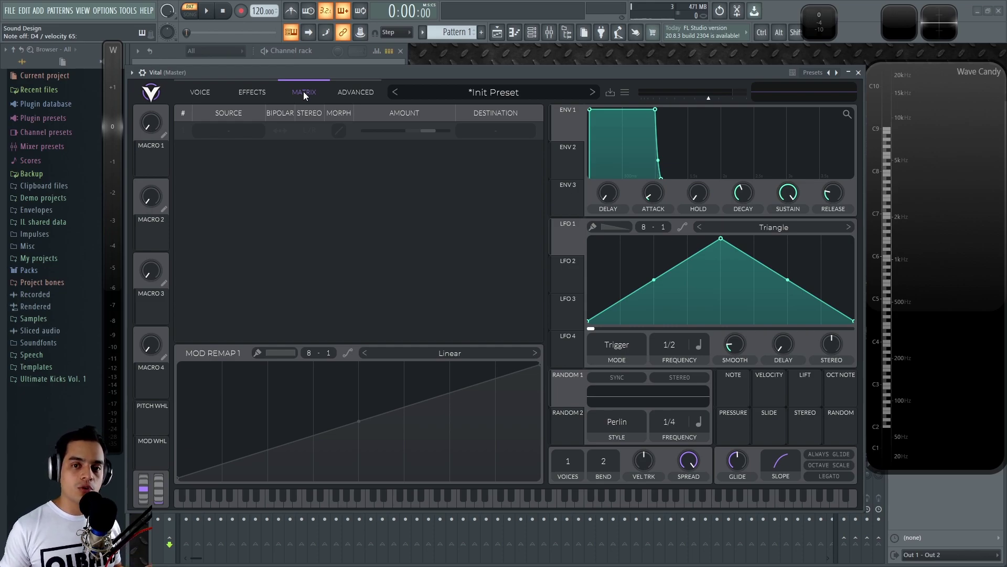
Assign LFO 1 to Oscillator 1's transpose and set the modulation amount to 19.20
click(203, 92)
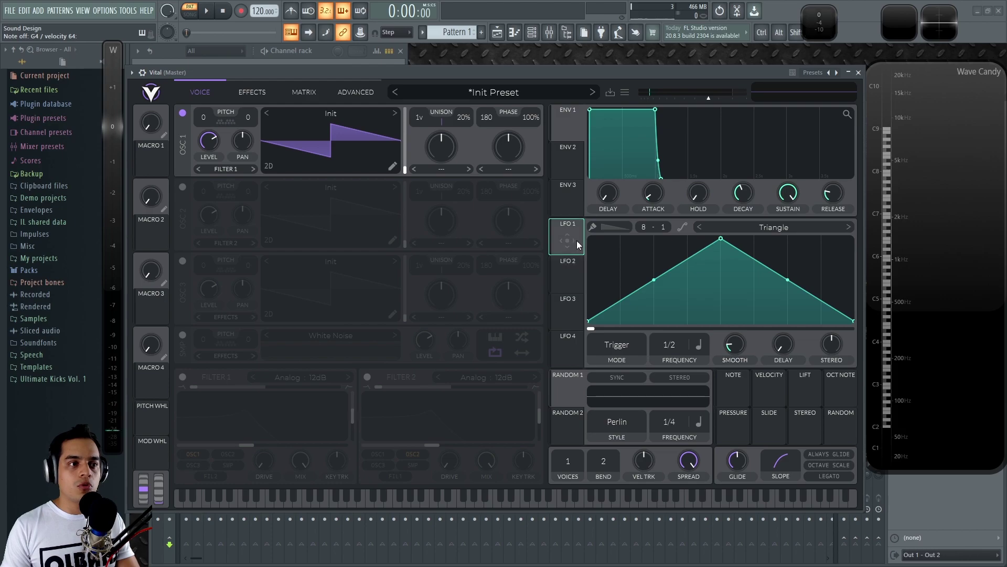
drag(571, 241, 209, 140)
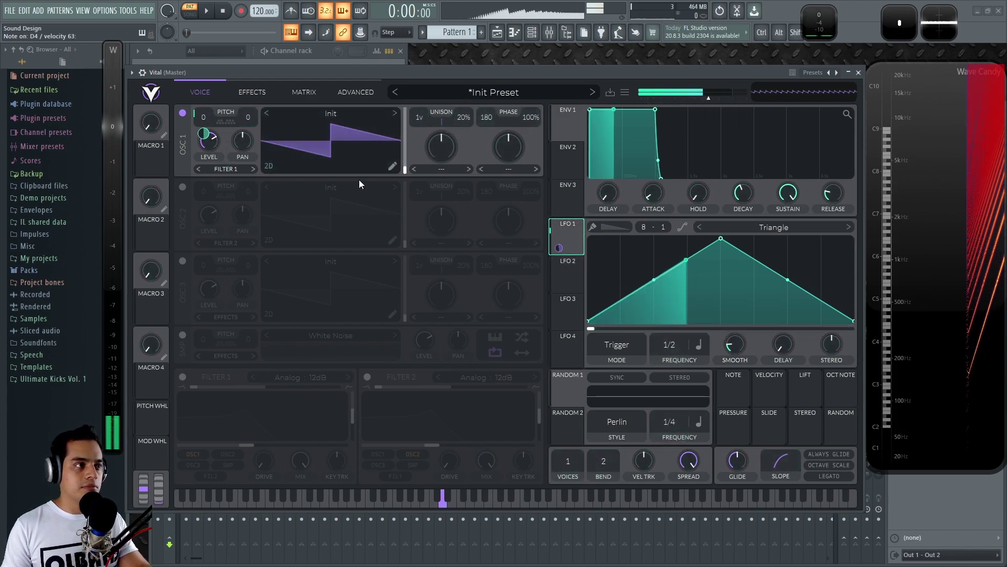
drag(559, 249, 559, 264)
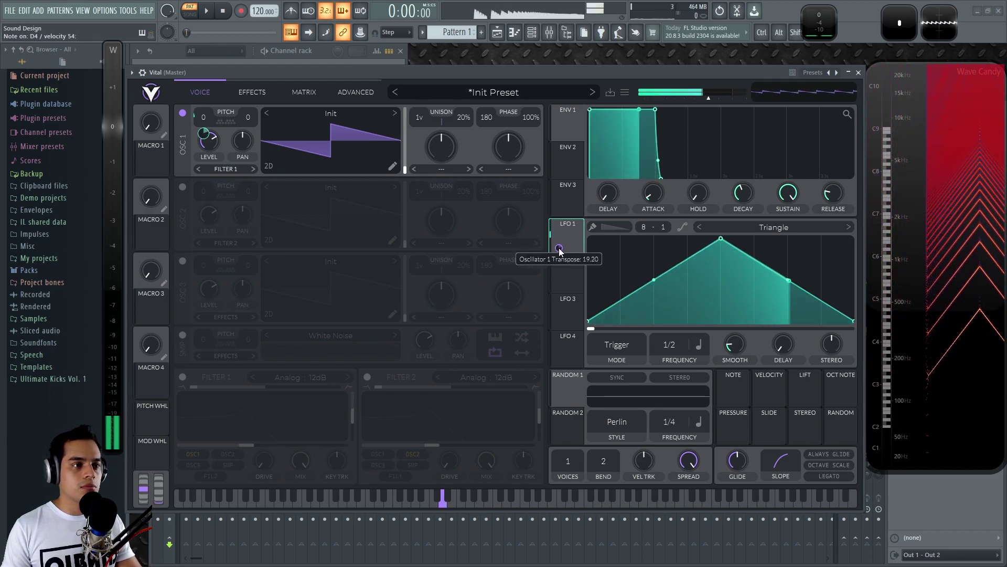
Examine the LFO 1 to Oscillator 1 transpose routing in the modulation matrix and compare it with the oscillator page
click(305, 92)
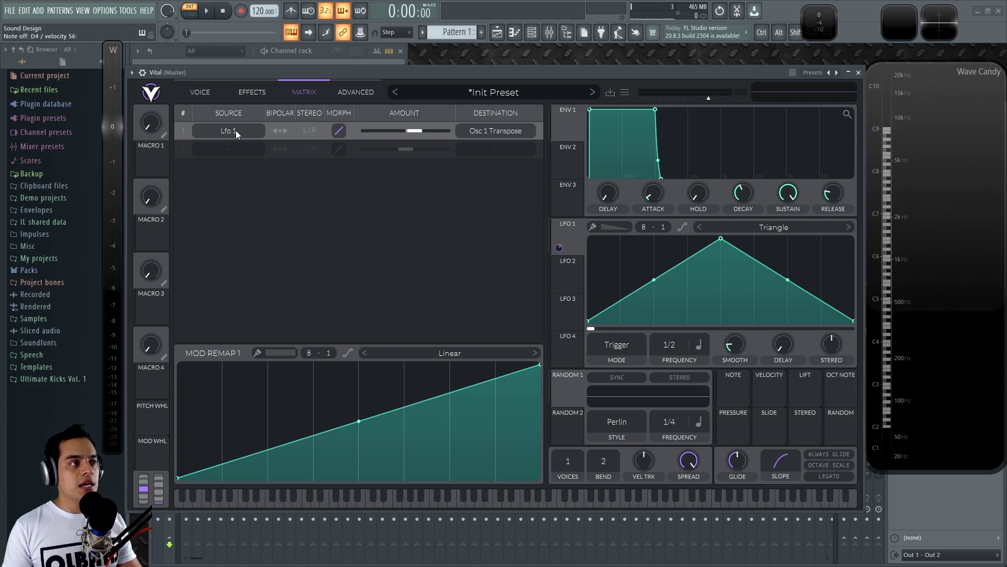
mouse_move(184, 130)
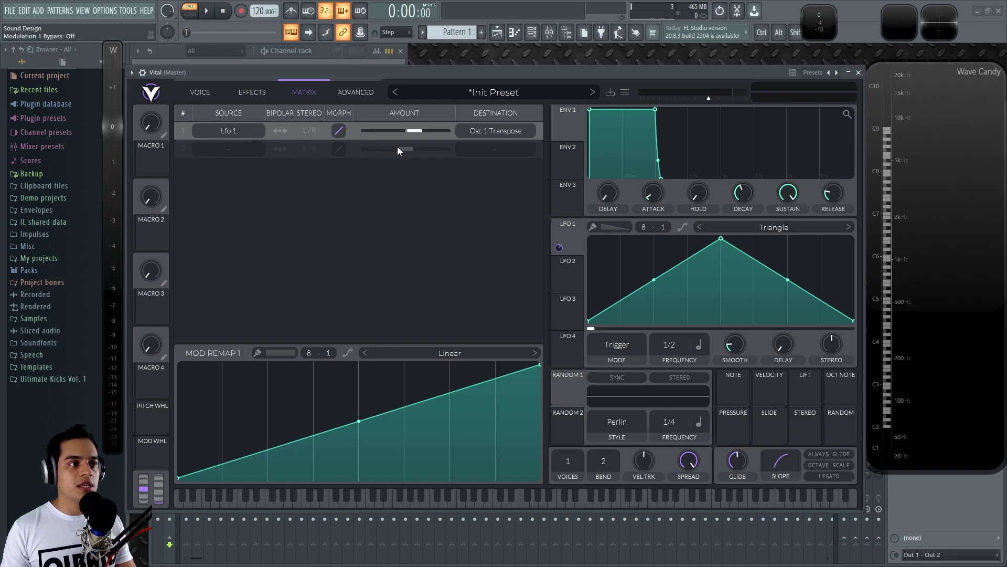
click(202, 93)
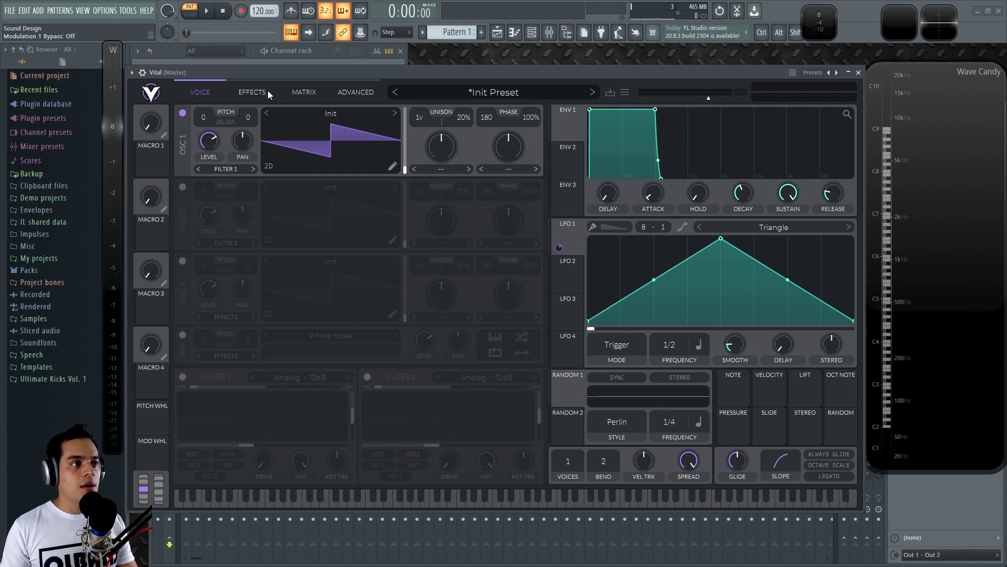
click(297, 94)
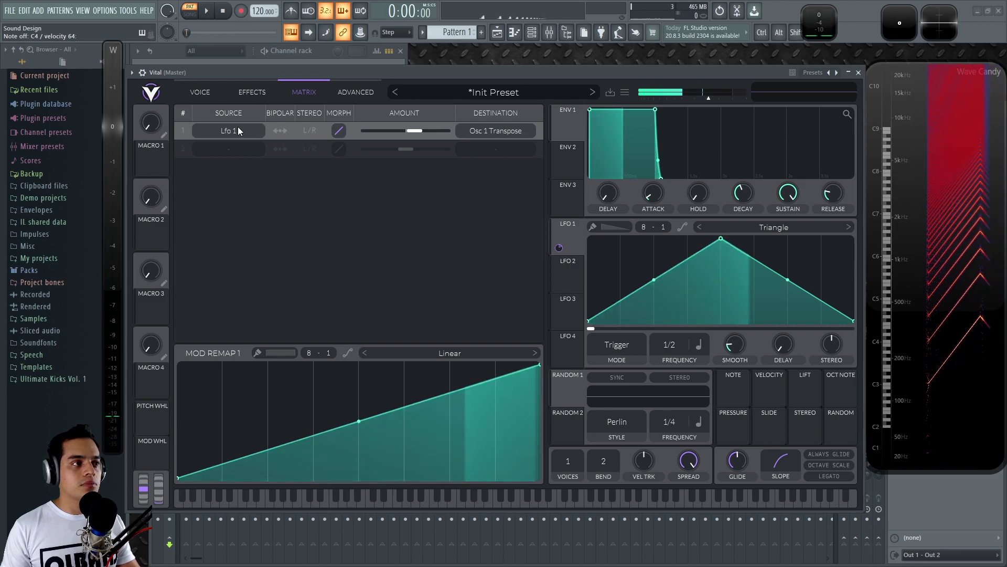
drag(568, 275, 521, 313)
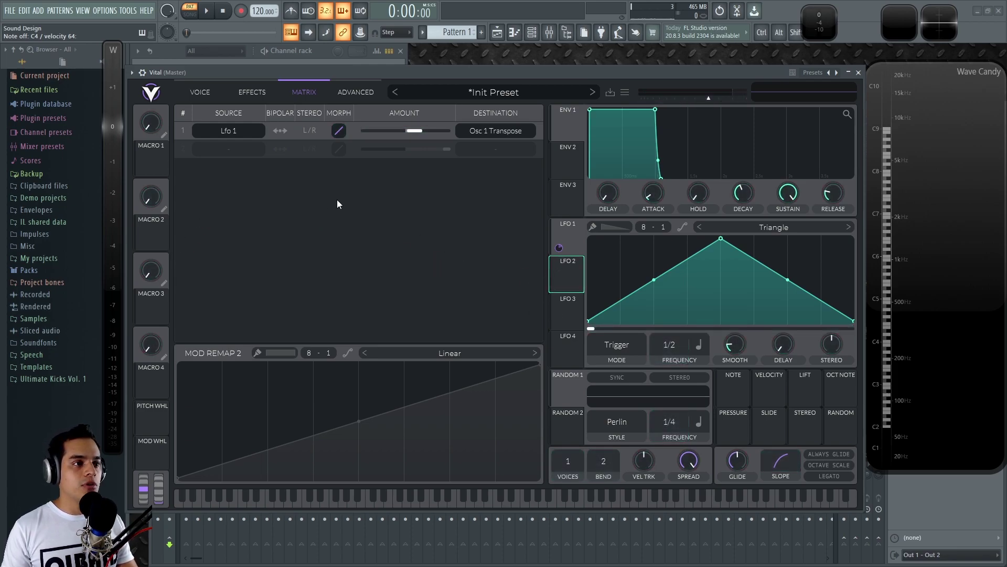
click(231, 132)
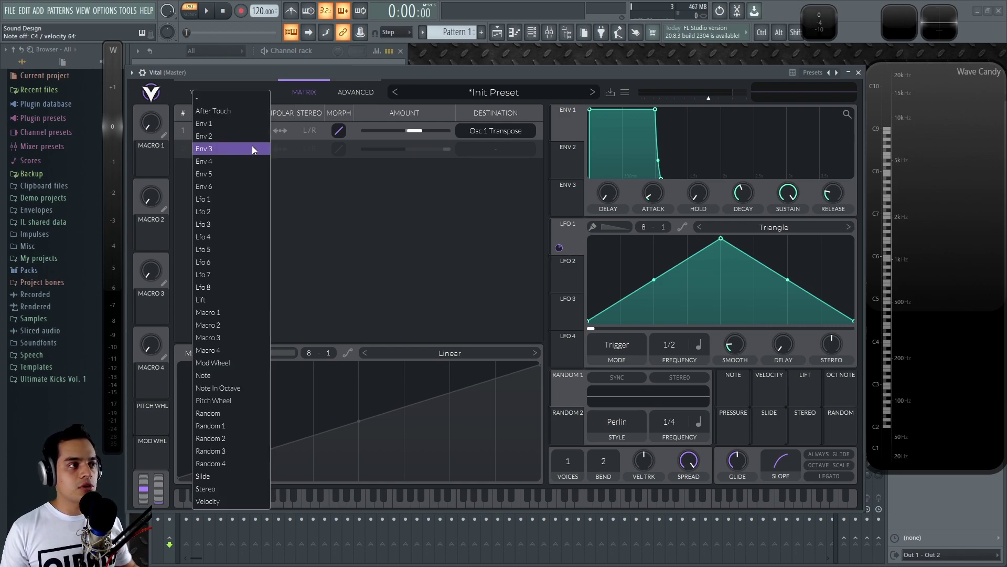
key(F9)
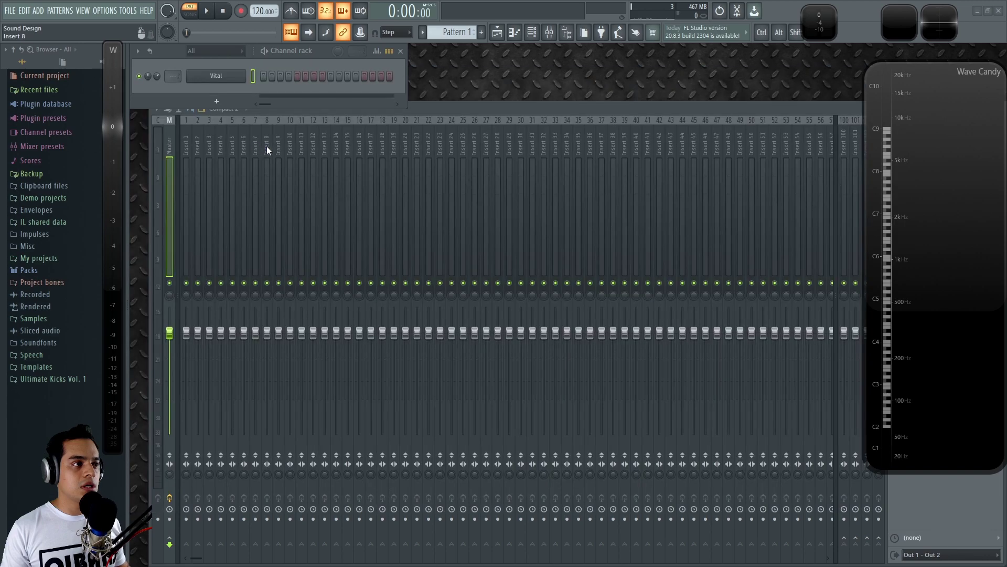
click(222, 77)
click(303, 93)
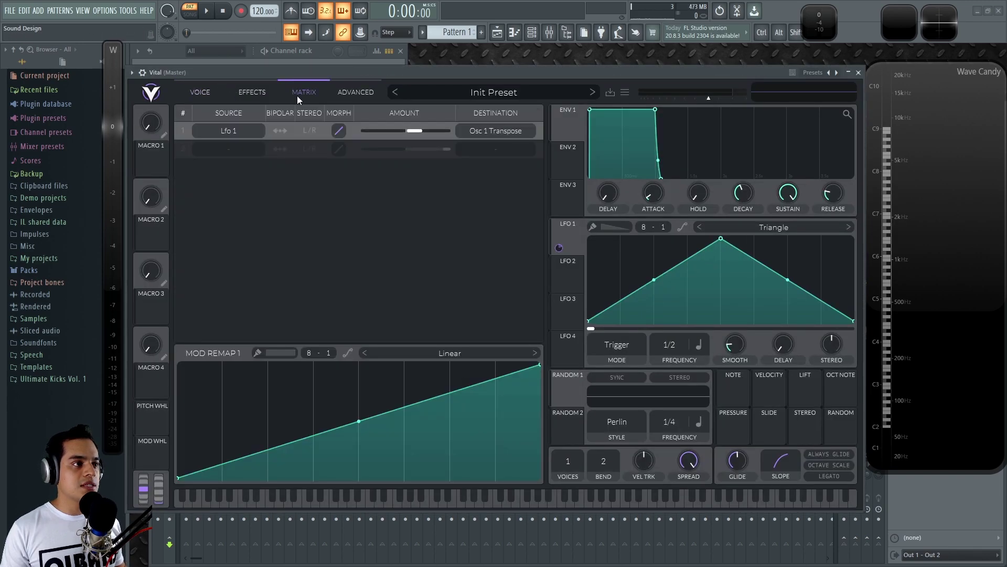
Set the source of the second modulation matrix row to Env 6 and open its destination choices
click(231, 148)
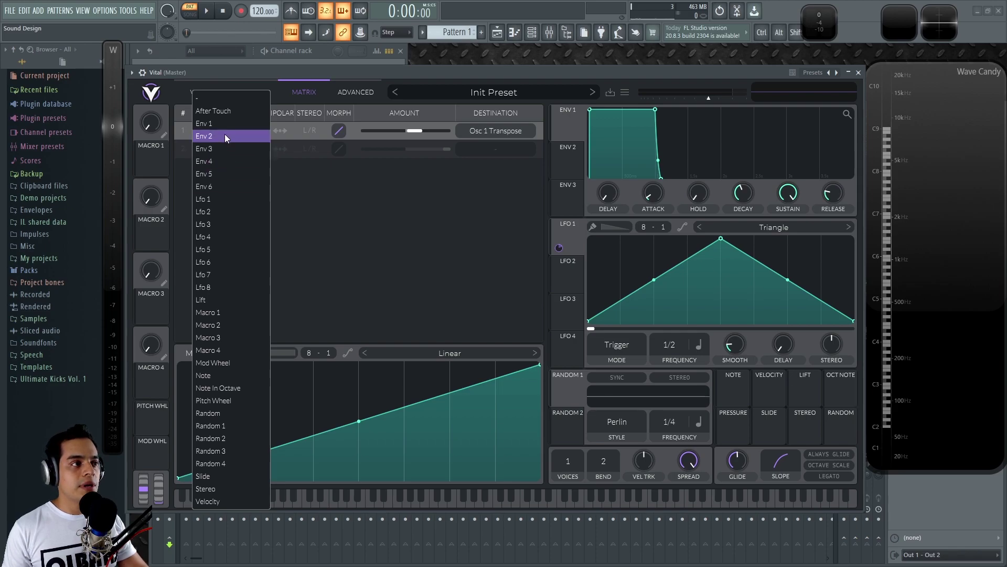
click(220, 186)
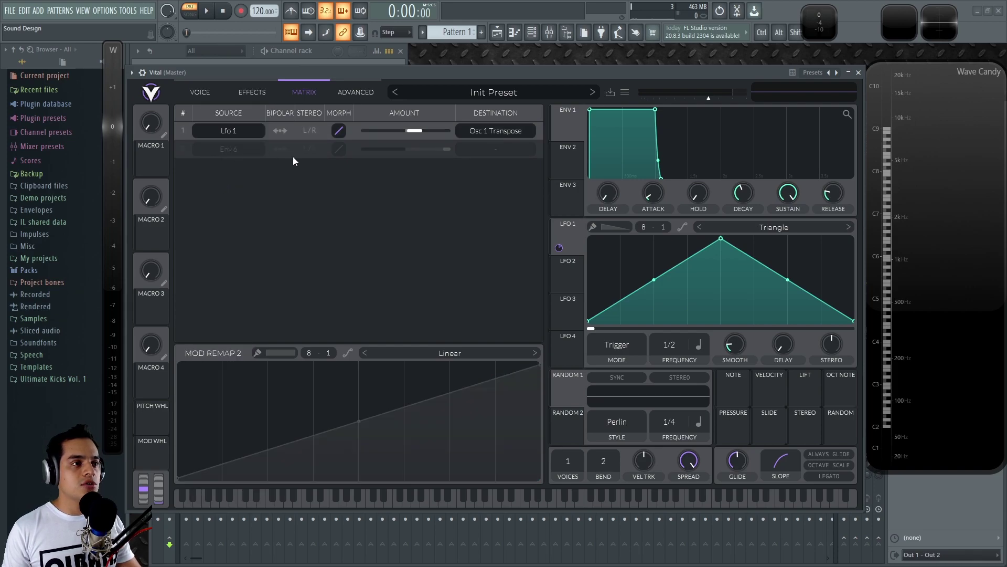
click(490, 149)
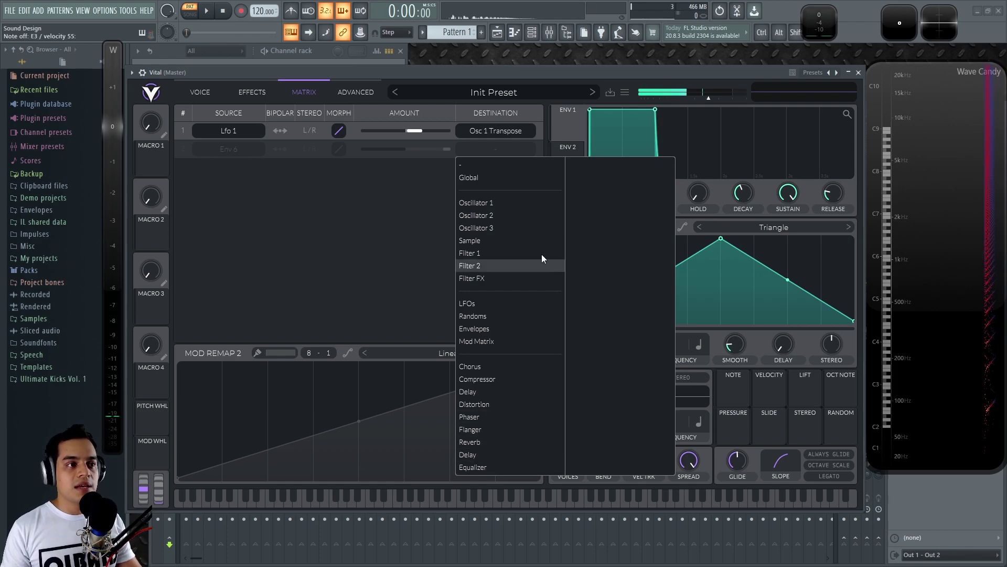
Look through the second row's modulation destinations, covering oscillators, sample, filters, LFOs, randoms, envelopes, mod matrix and effects
click(495, 206)
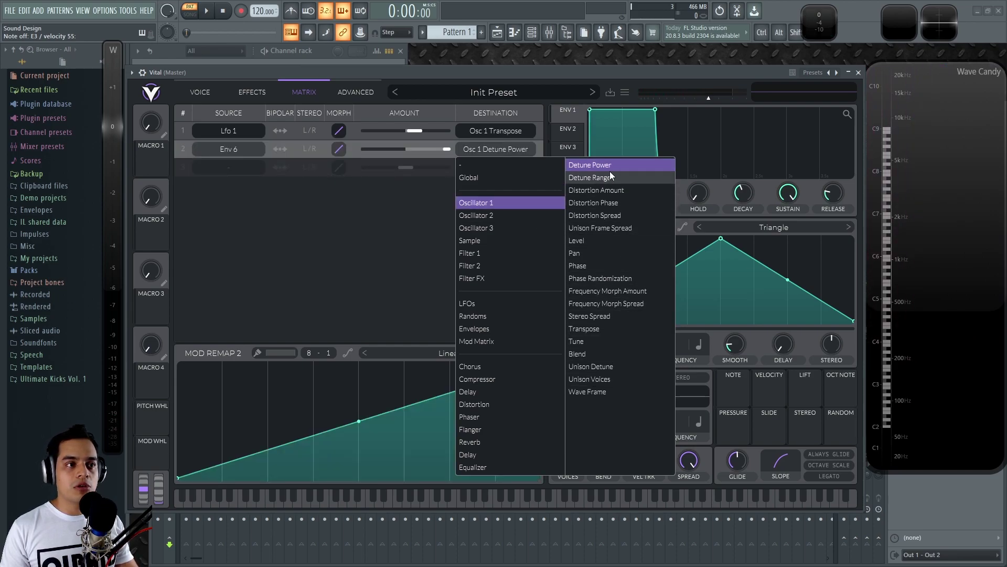
click(480, 215)
click(486, 229)
click(487, 241)
click(487, 252)
click(489, 264)
click(489, 277)
click(479, 304)
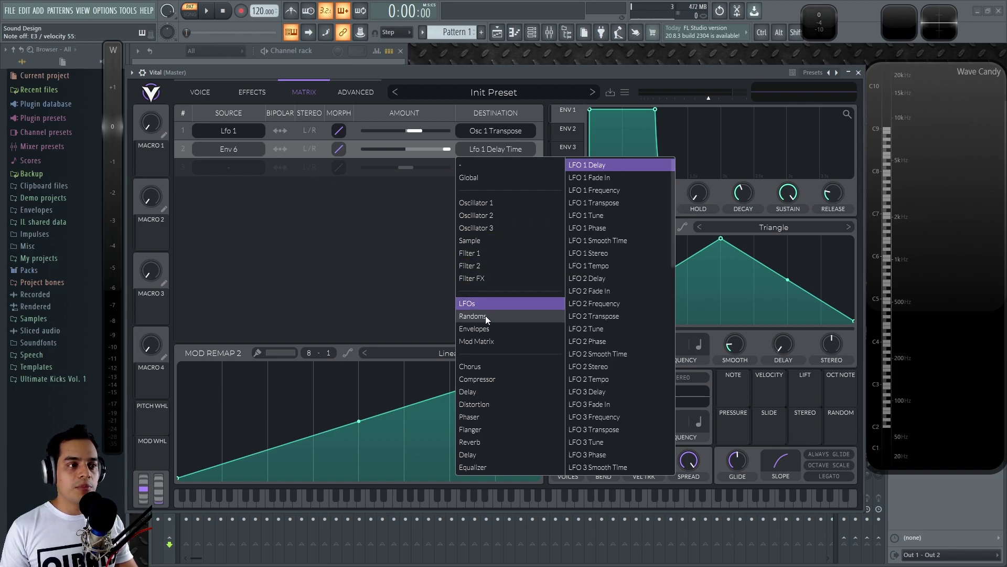
click(486, 316)
click(491, 328)
click(491, 341)
click(540, 303)
scroll(609, 307, down, 10)
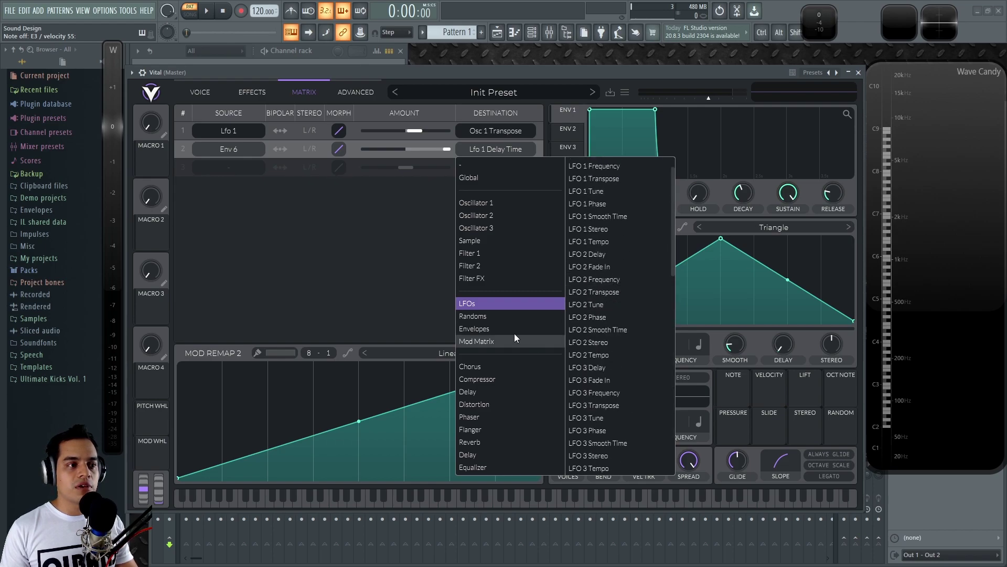
click(504, 316)
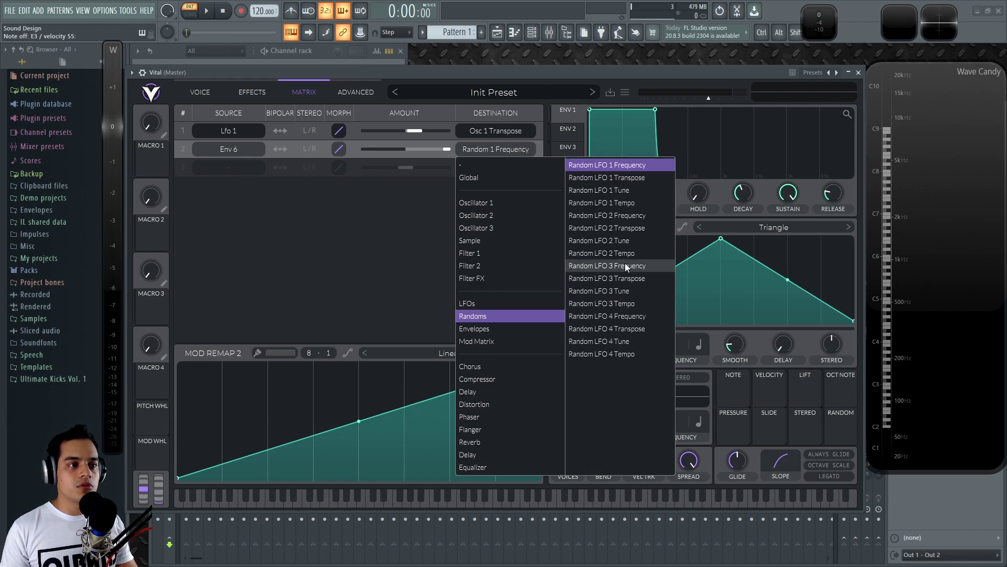
click(507, 330)
click(495, 342)
click(506, 366)
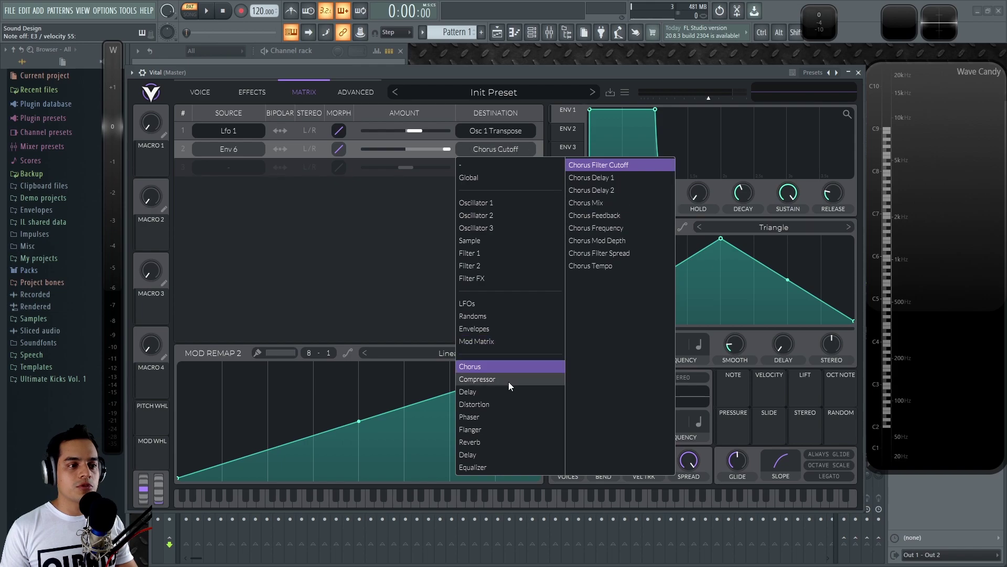
click(502, 404)
click(502, 429)
click(496, 466)
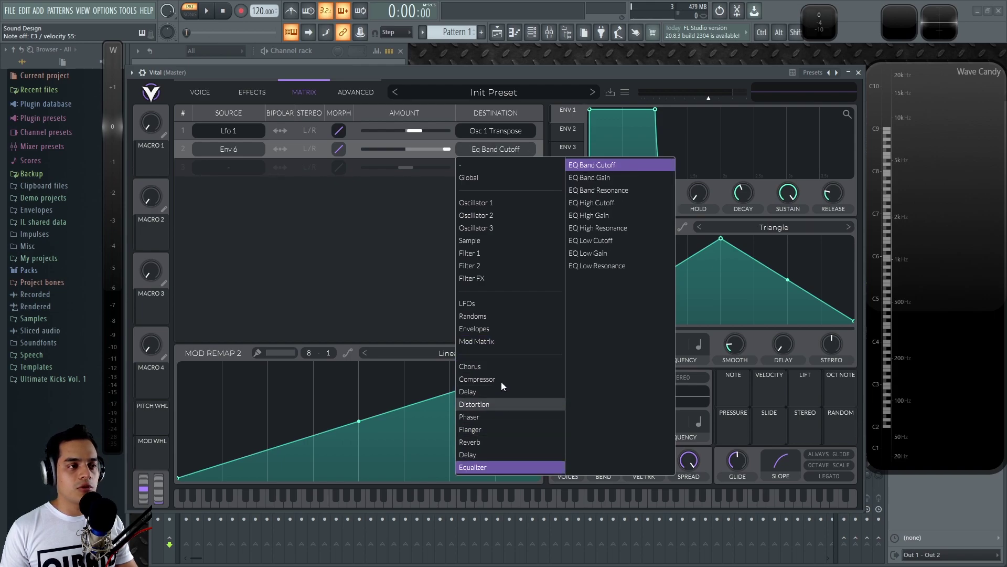
Set the second modulation row's destination to Oscillator 1 Unison Frame Spread
click(498, 203)
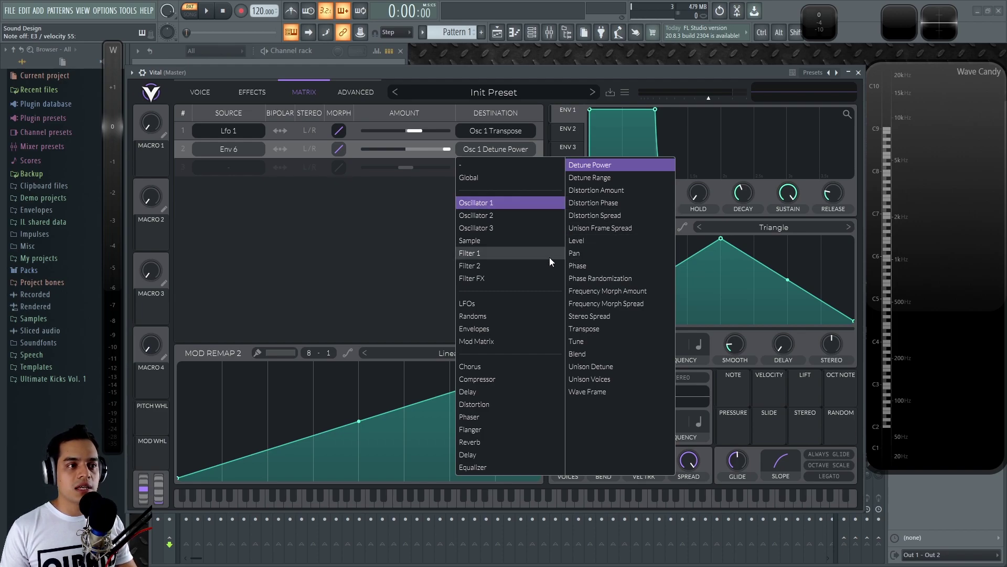
click(617, 228)
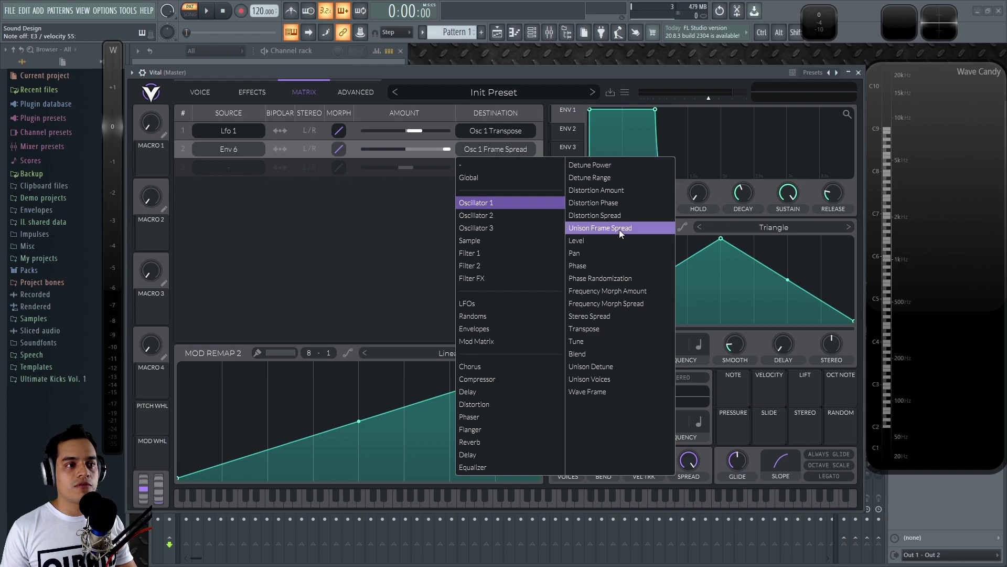
click(376, 276)
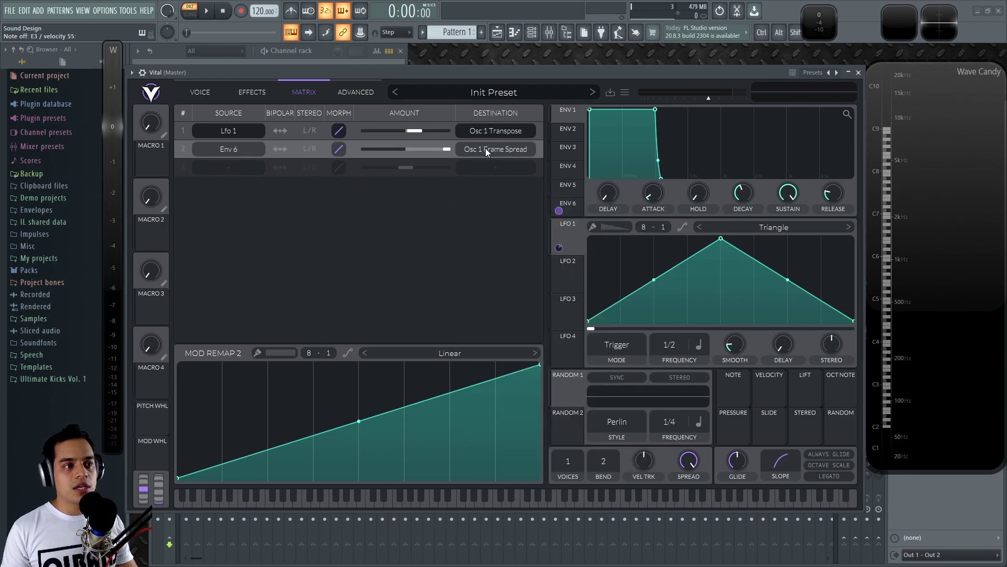
Reduce Env 6's modulation amount on Oscillator 1's unison frame spread to 163.8 from the voice page
click(200, 92)
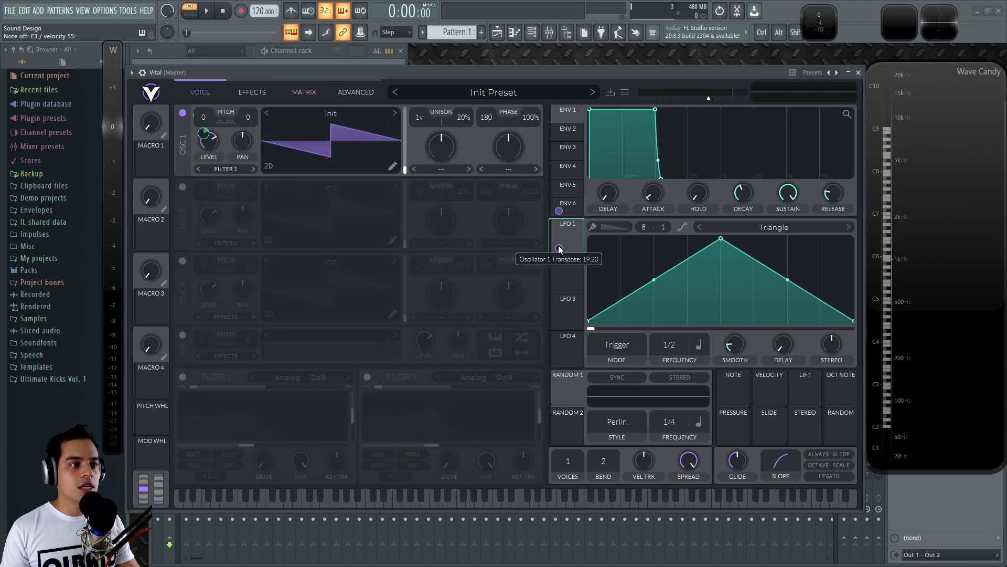
click(253, 92)
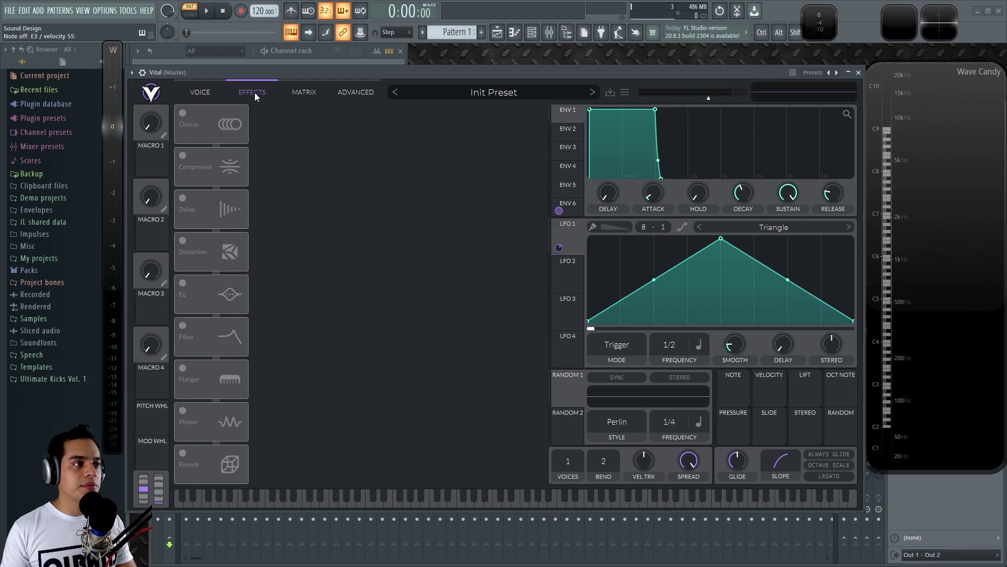
click(304, 93)
click(200, 93)
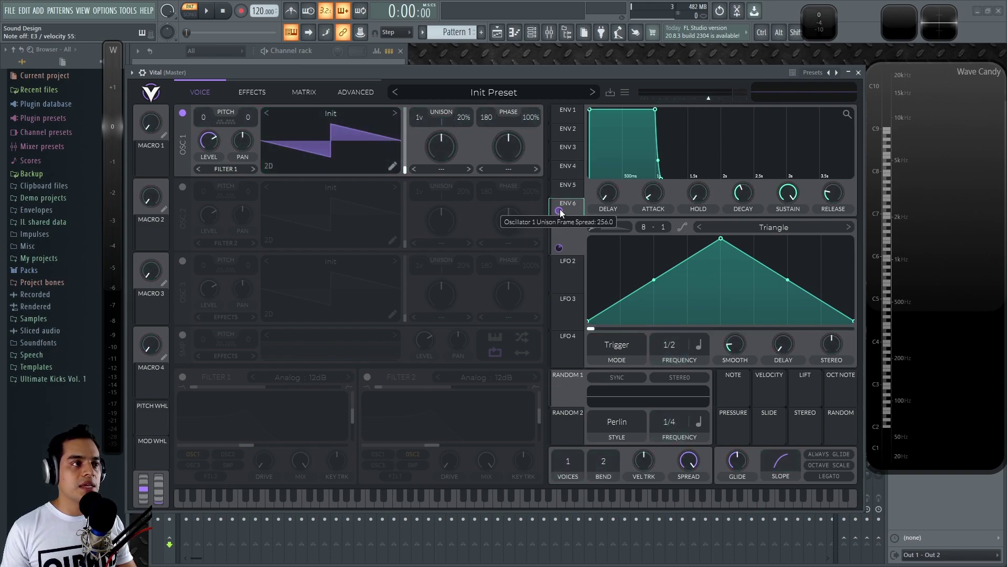
drag(561, 212, 561, 226)
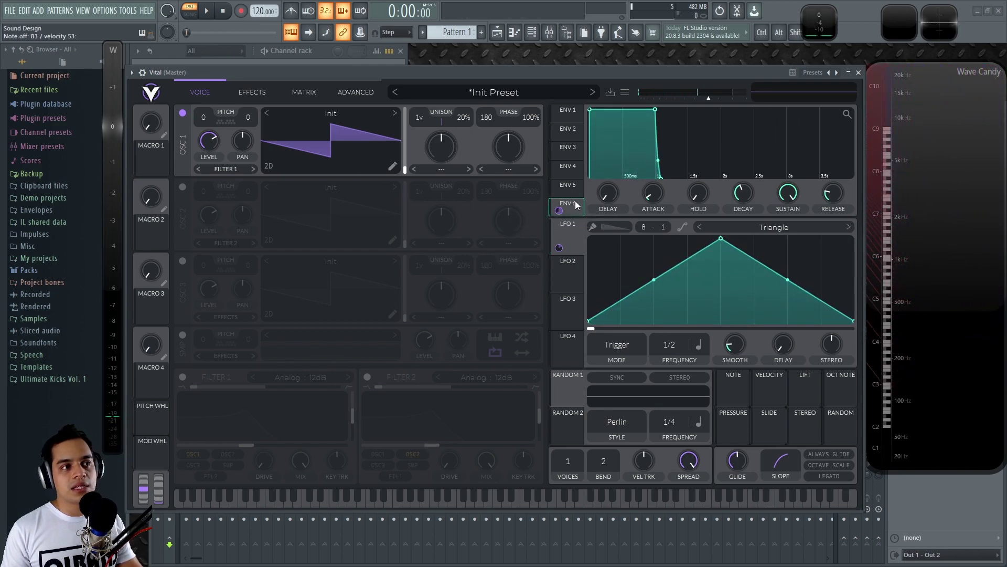
Set Oscillator 1's unison to 5 voices and lengthen the attack of the displayed envelope
drag(417, 108, 432, 102)
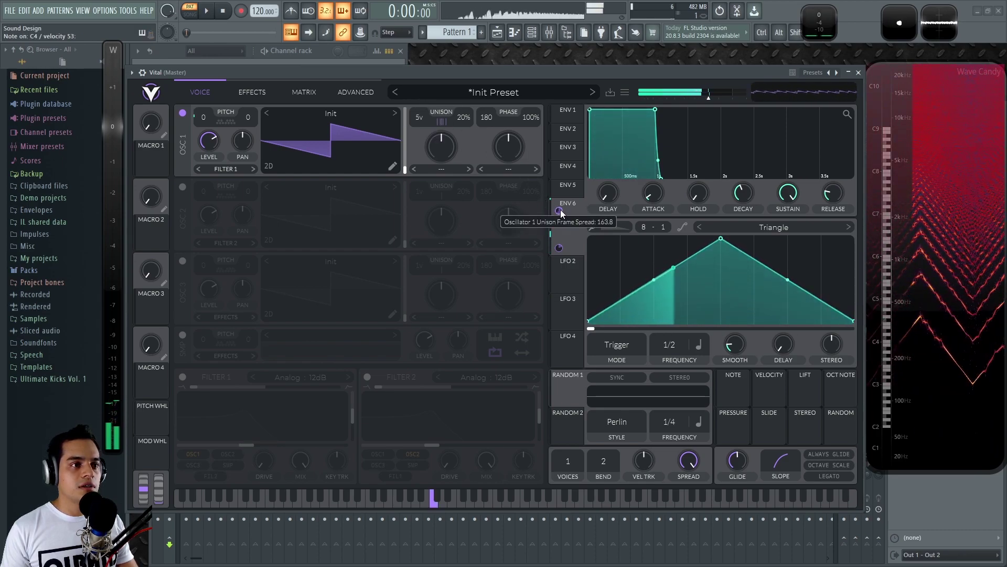
mouse_move(653, 193)
mouse_down()
mouse_move(662, 159)
mouse_move(656, 188)
mouse_up()
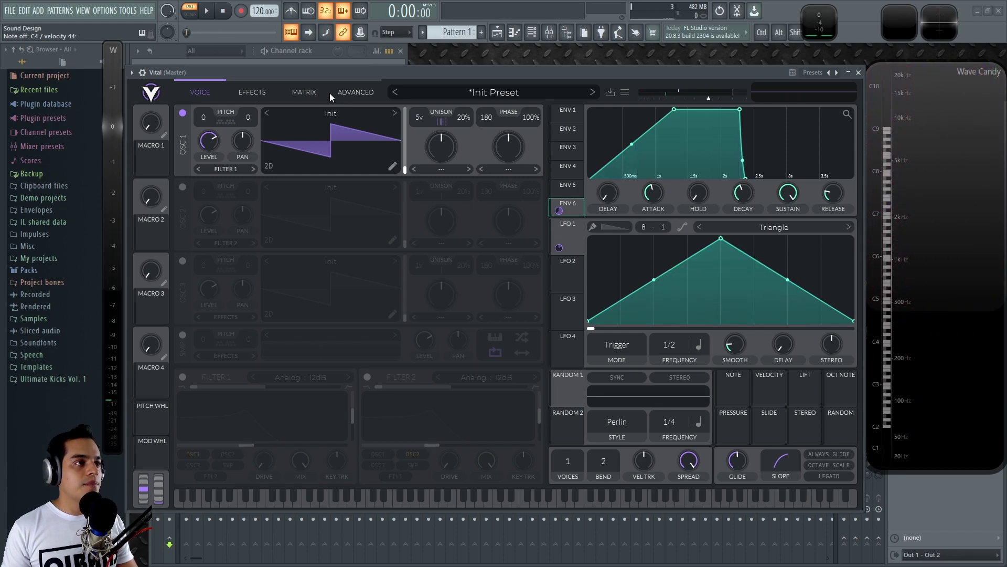
Bypass the Env 6 to Oscillator 1 frame spread modulation in the modulation matrix
click(303, 93)
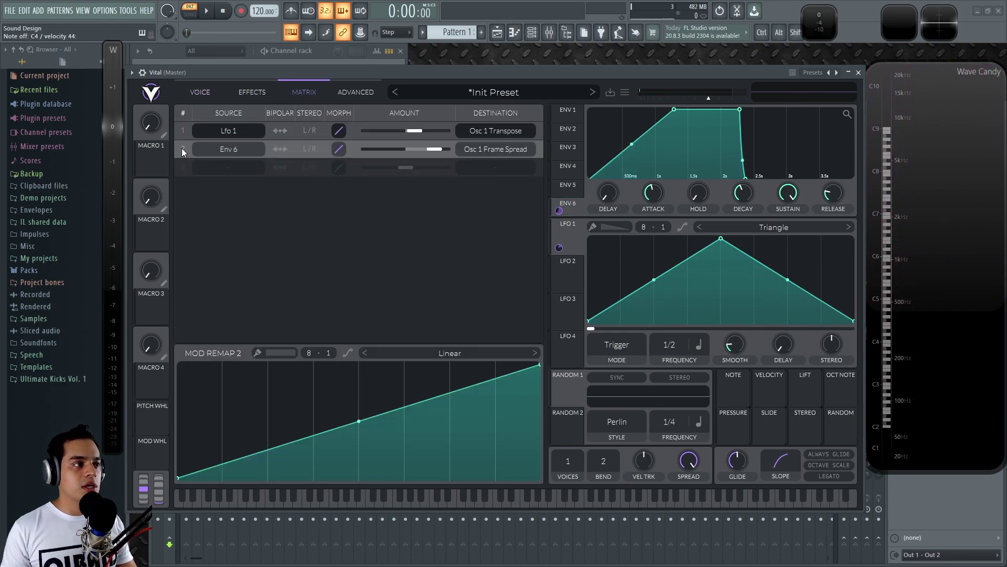
click(214, 151)
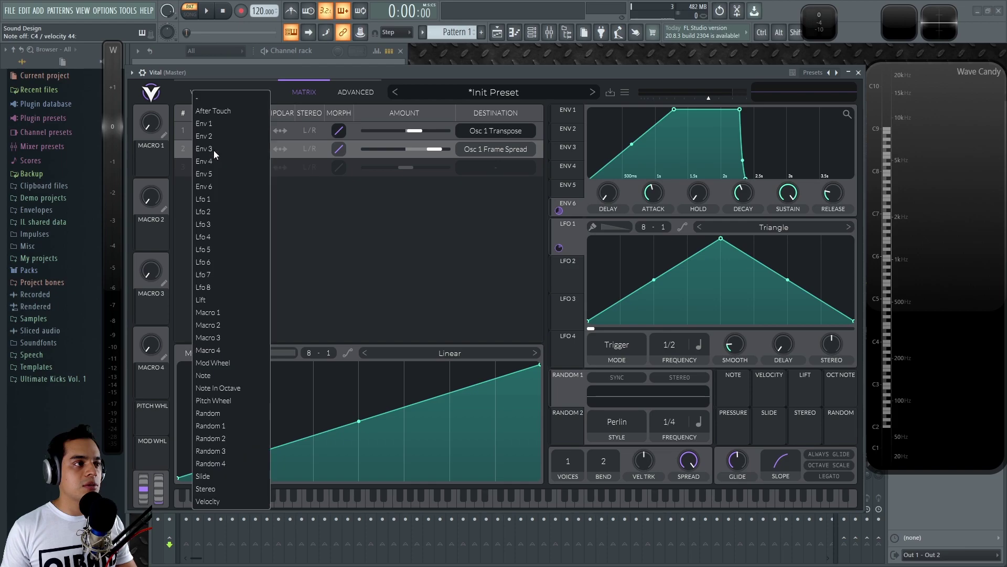
click(182, 149)
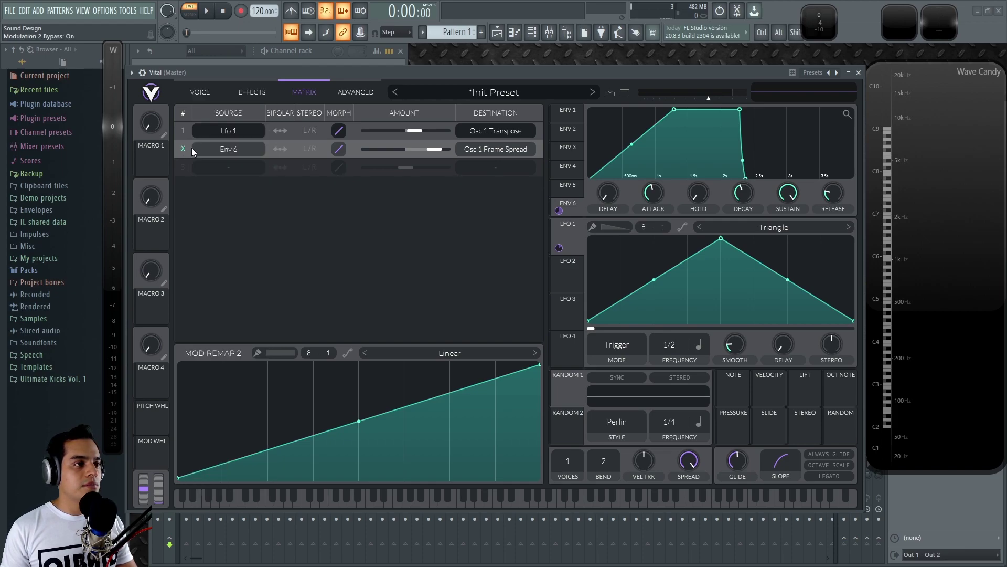
Remove the Env 6 modulation and reduce Oscillator 1's unison to 1 voice on the voice page
right_click(558, 211)
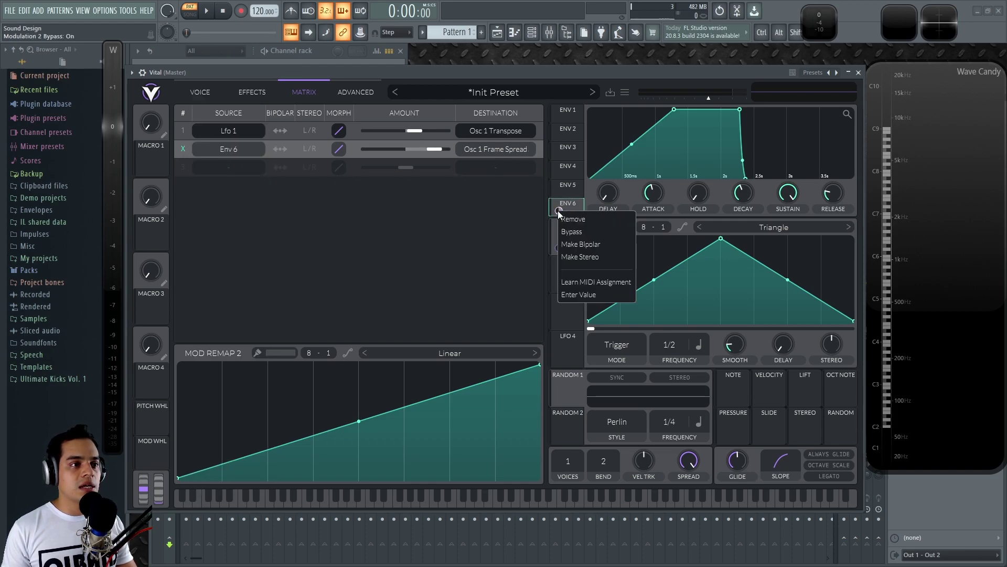
click(580, 219)
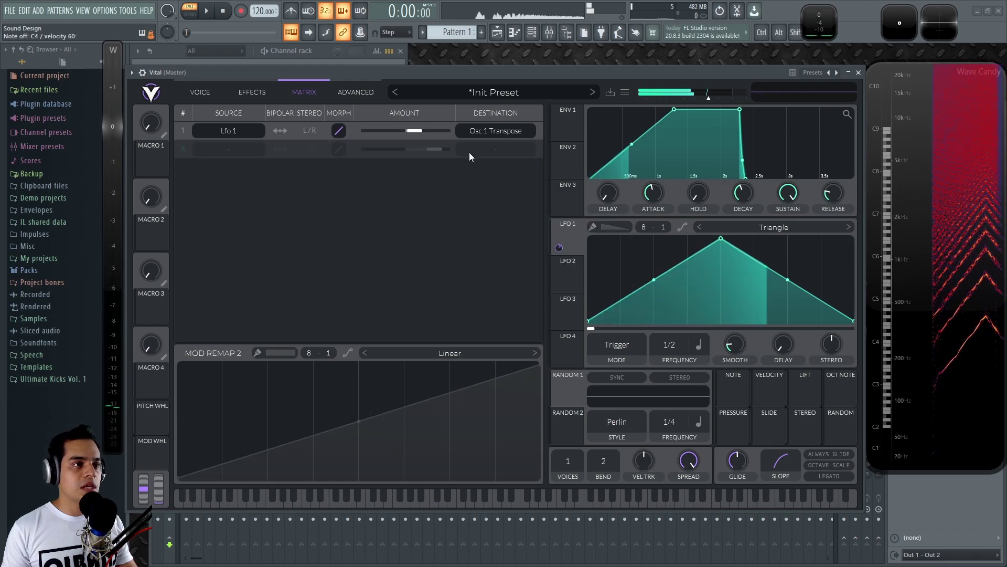
click(195, 90)
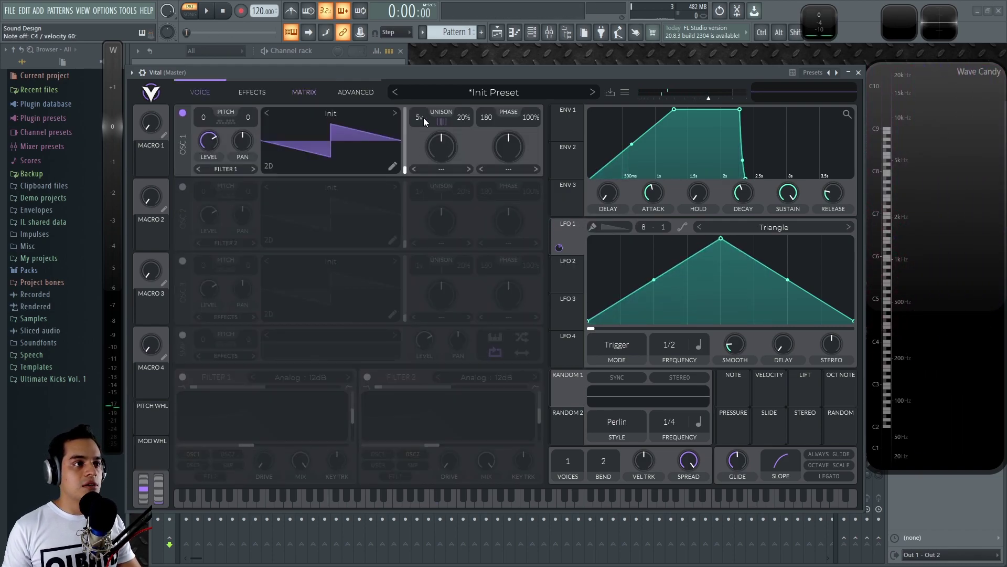
click(304, 93)
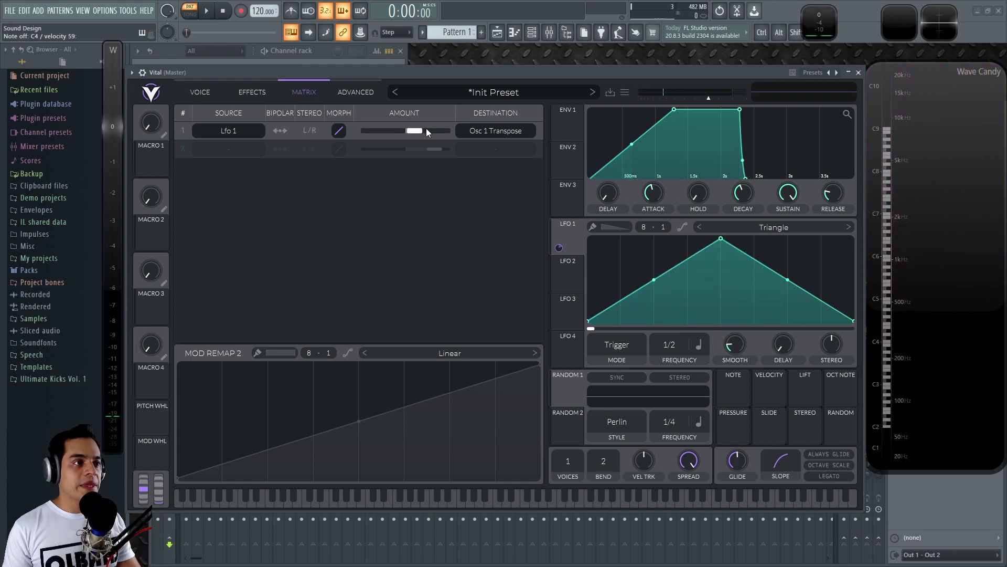
Adjust LFO 1's modulation amount on Oscillator 1's transpose and set LFO 1's frequency to 2/1
mouse_move(562, 248)
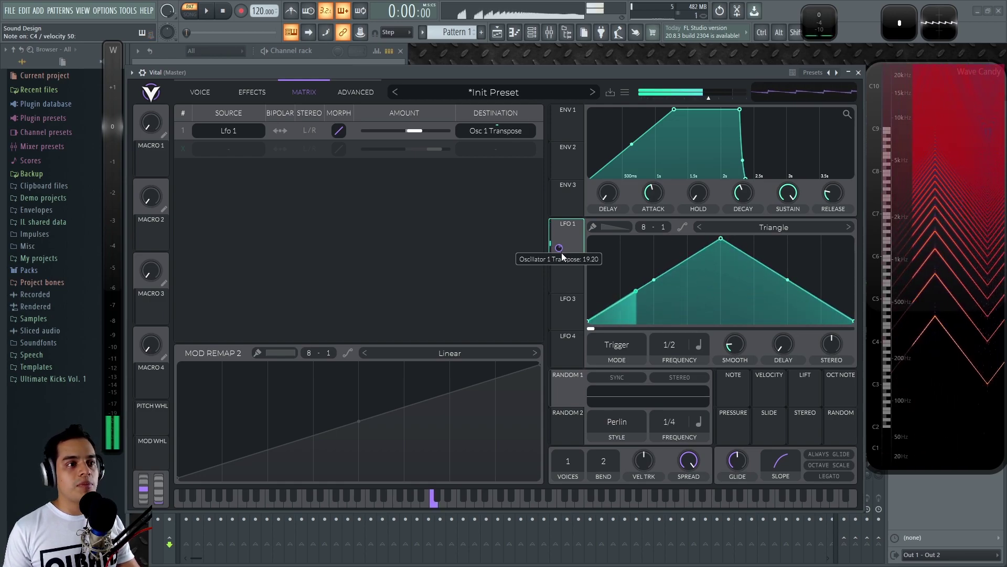
drag(559, 247, 560, 221)
mouse_move(433, 131)
mouse_down()
mouse_move(398, 134)
mouse_move(437, 128)
mouse_move(414, 131)
mouse_up()
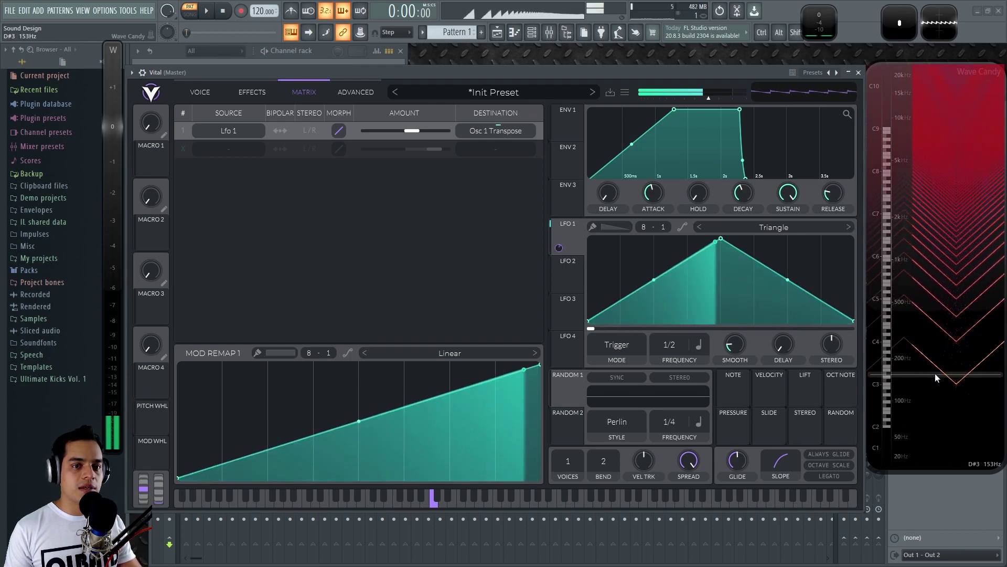
drag(670, 351, 671, 380)
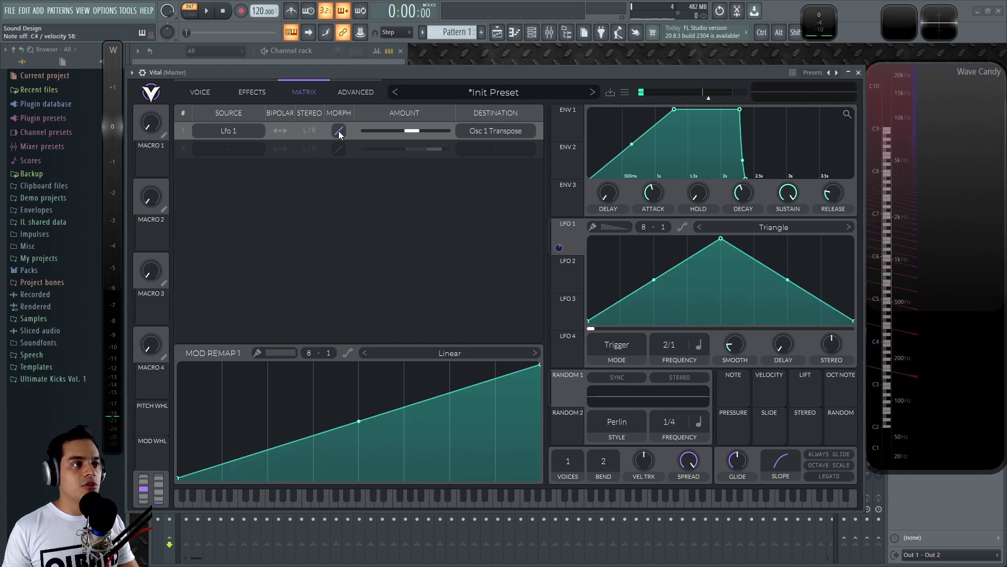
Bend the morph curve of the LFO 1 transpose modulation, trying a power of -9.9 and an opposite curve
drag(340, 130, 331, 11)
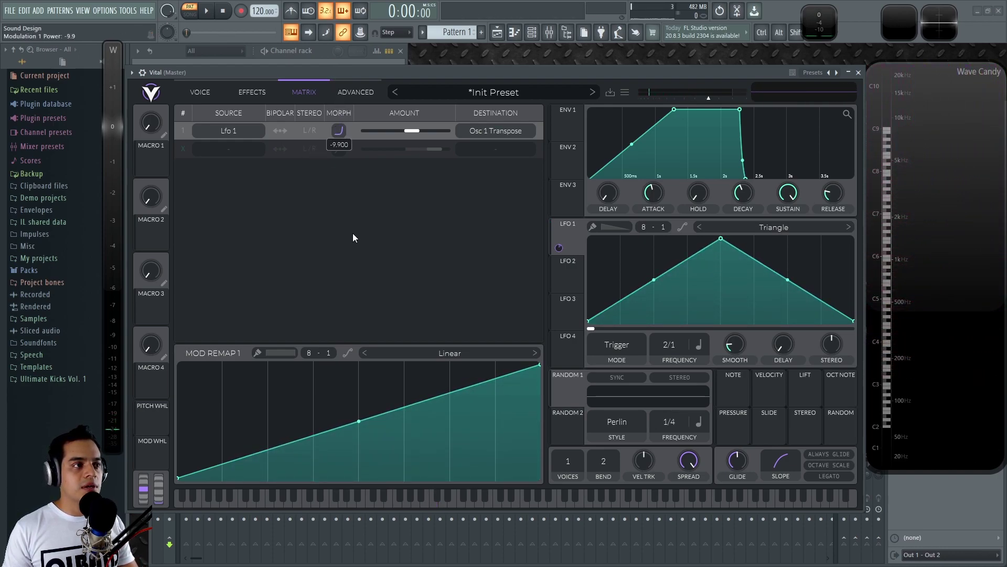
drag(342, 122, 344, 115)
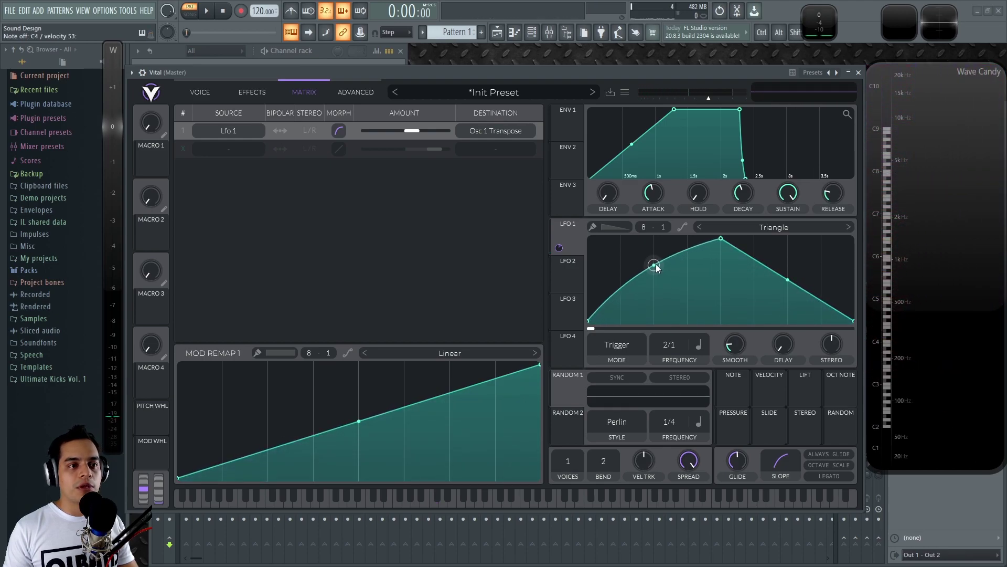
Try rounding both slopes of LFO 1's triangle, undo that, and reset the transpose modulation's morph to linear
drag(789, 278, 801, 243)
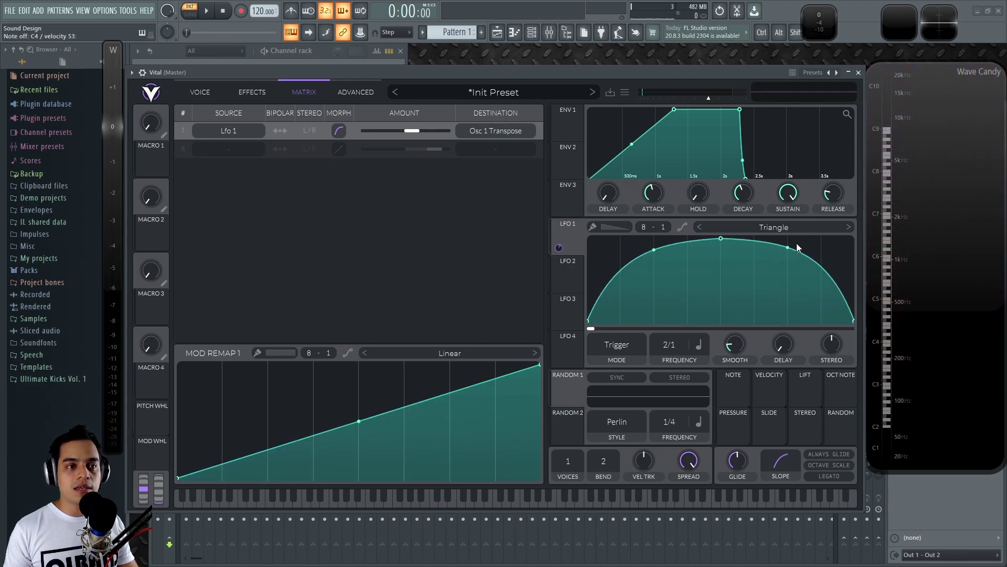
key(ctrl+z)
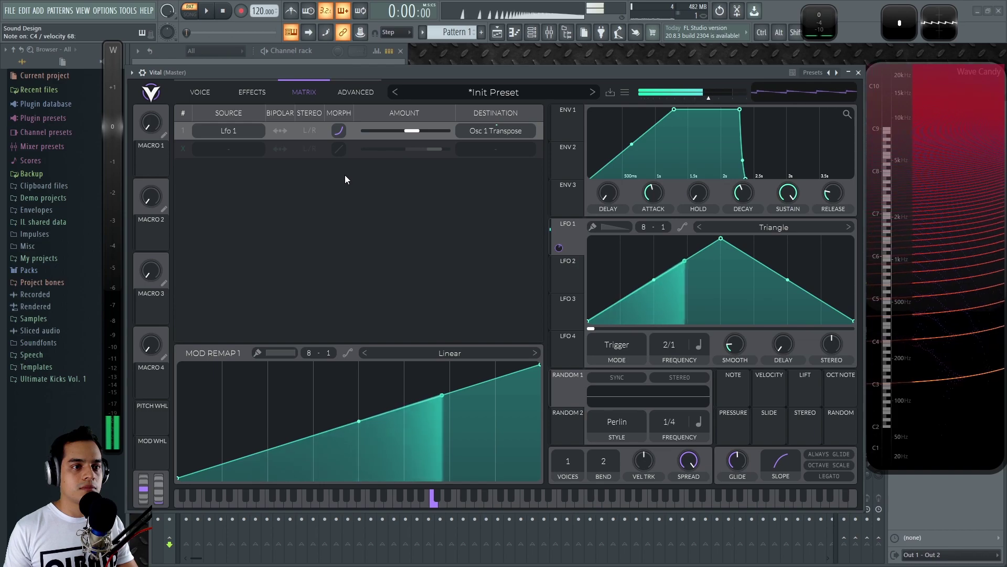
double_click(329, 136)
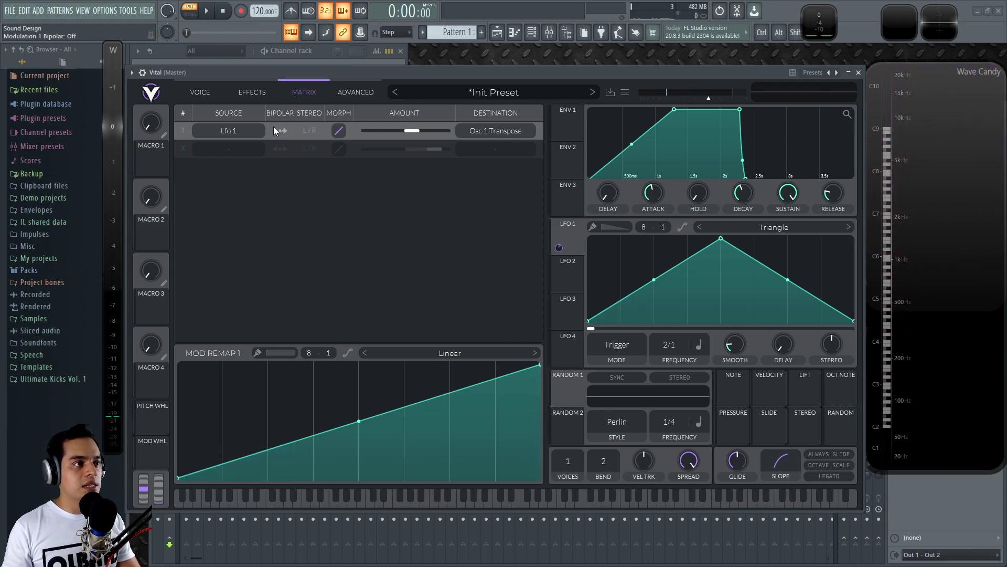
Make the LFO 1 to Oscillator 1 transpose modulation bipolar in the modulation matrix
click(194, 91)
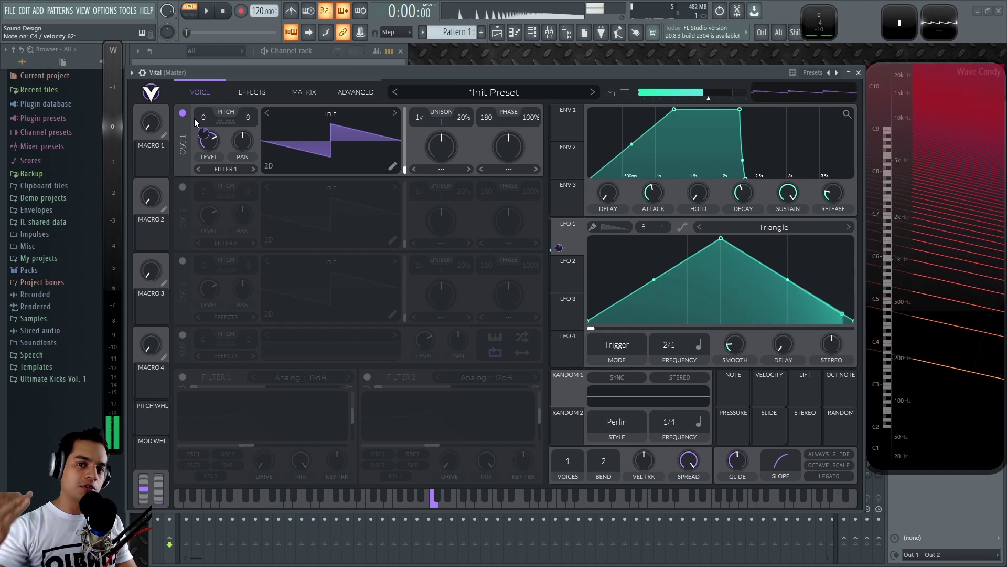
click(292, 93)
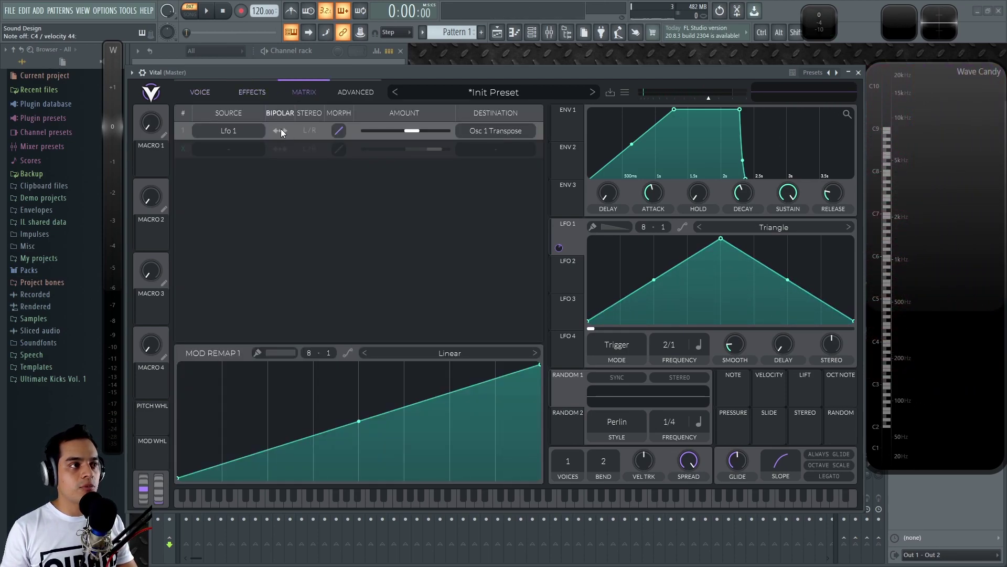
Assign LFO 1 to Oscillator 1's pan from the voice page and make that modulation bipolar in the matrix
click(202, 93)
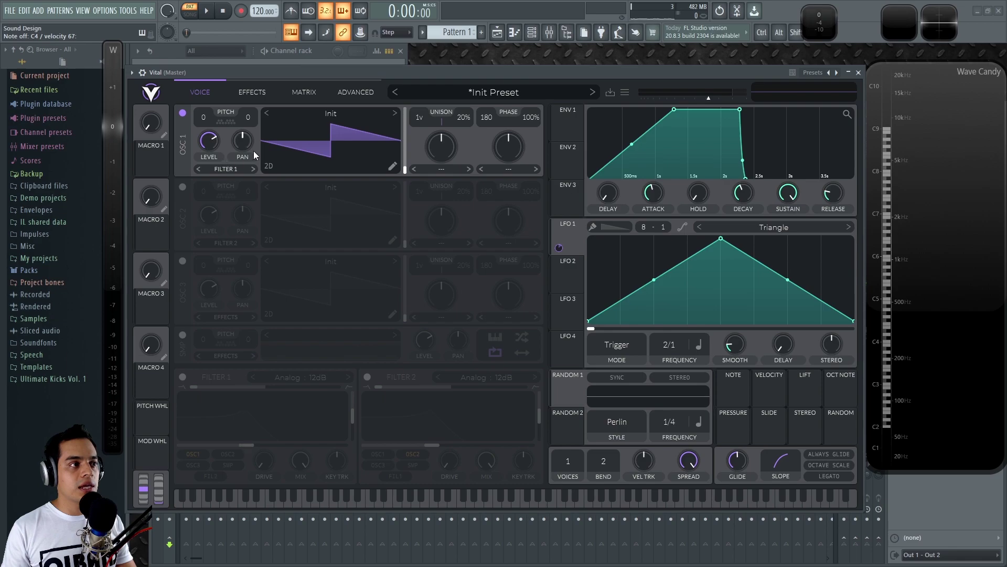
drag(559, 248, 242, 144)
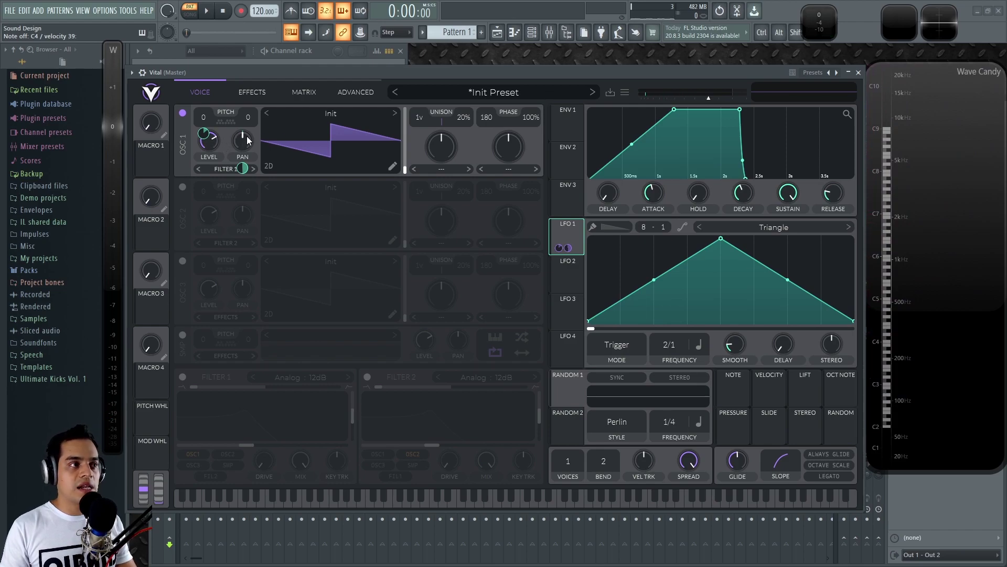
click(290, 95)
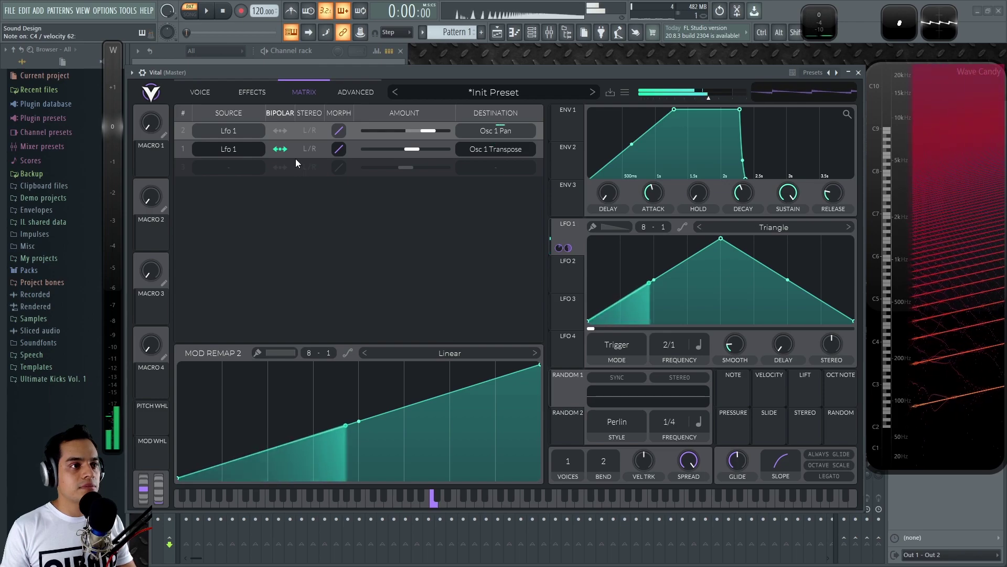
click(279, 131)
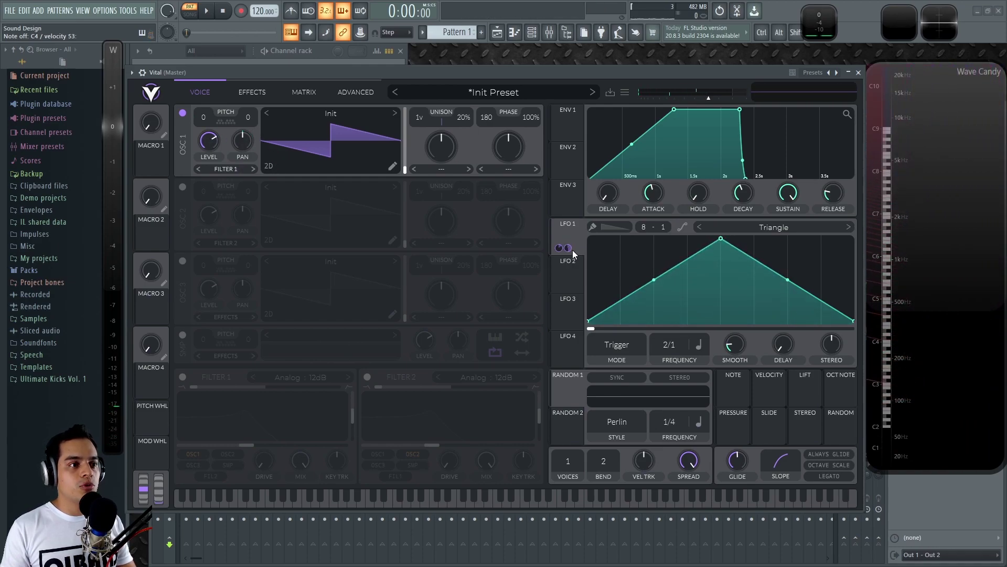
Reduce LFO 1's modulation amount on Oscillator 1's pan to 0.2 and make that modulation unipolar in the matrix
mouse_move(564, 247)
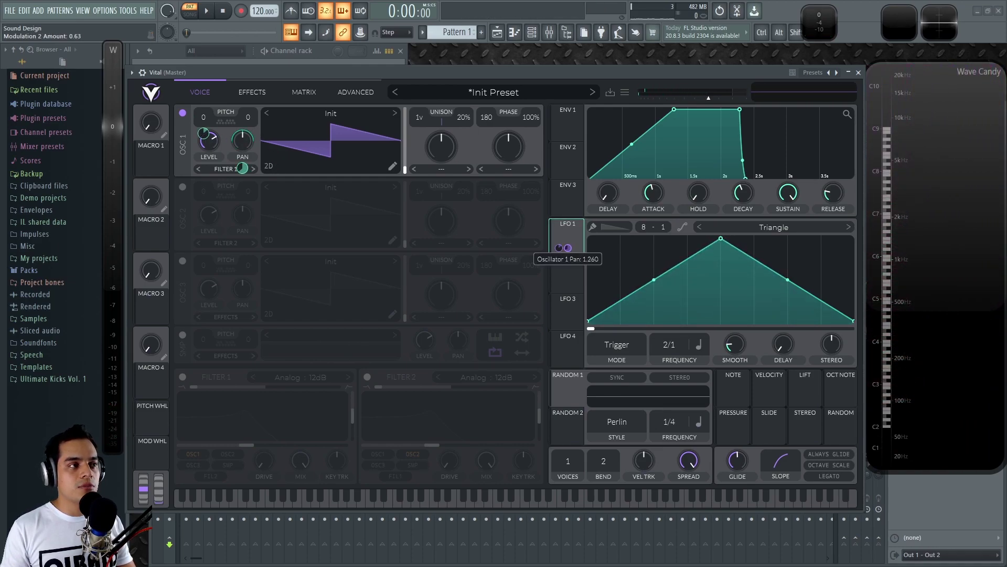
drag(568, 248, 568, 265)
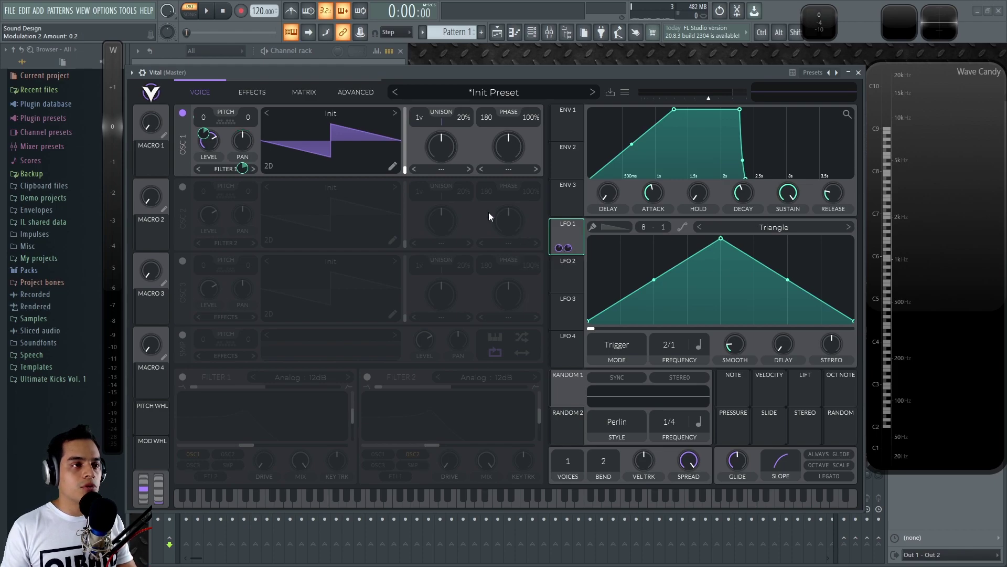
click(262, 95)
click(298, 88)
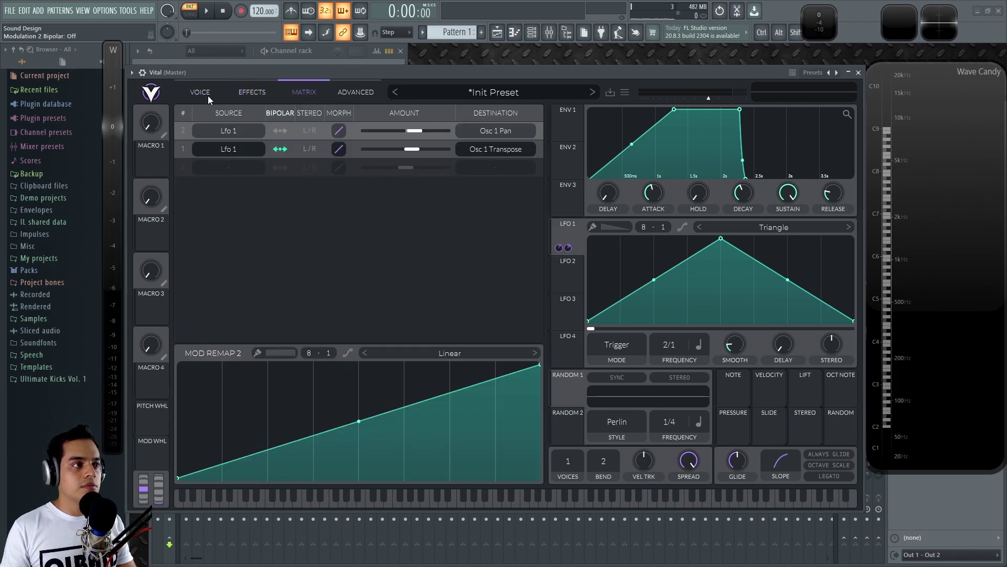
Raise LFO 1's modulation amount on Oscillator 1's pan to 0.35 and turn its bipolar mode on
click(205, 94)
drag(567, 251, 568, 245)
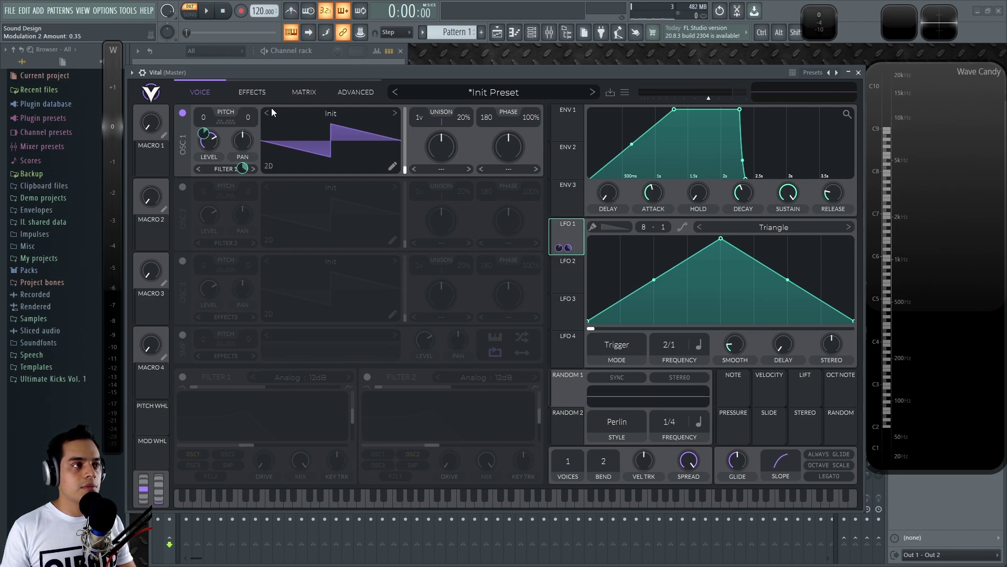
click(247, 93)
click(305, 93)
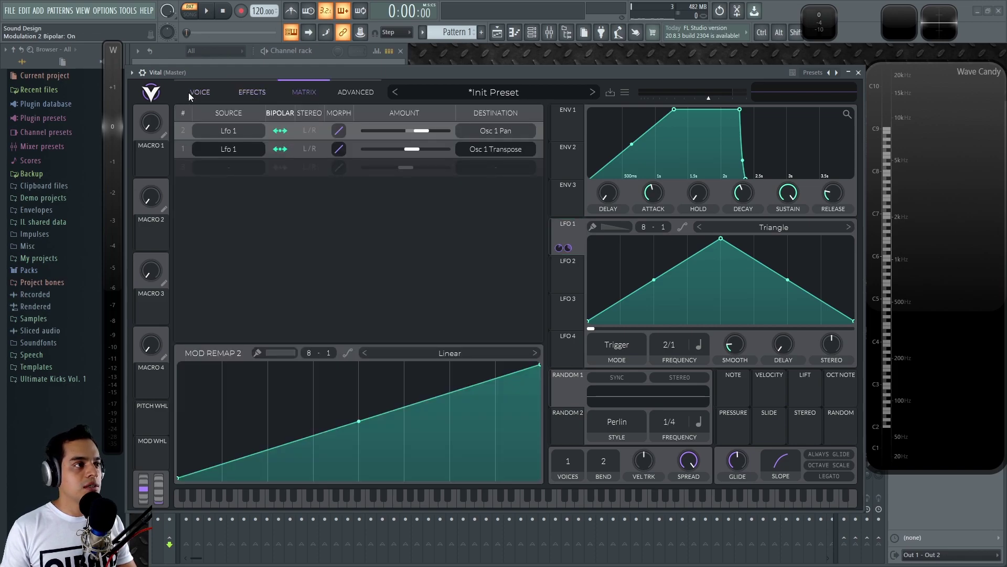
Set LFO 1's modulation amount on Oscillator 1's pan to 0.56 and turn off bipolar mode for both matrix rows
click(195, 93)
drag(571, 253, 573, 253)
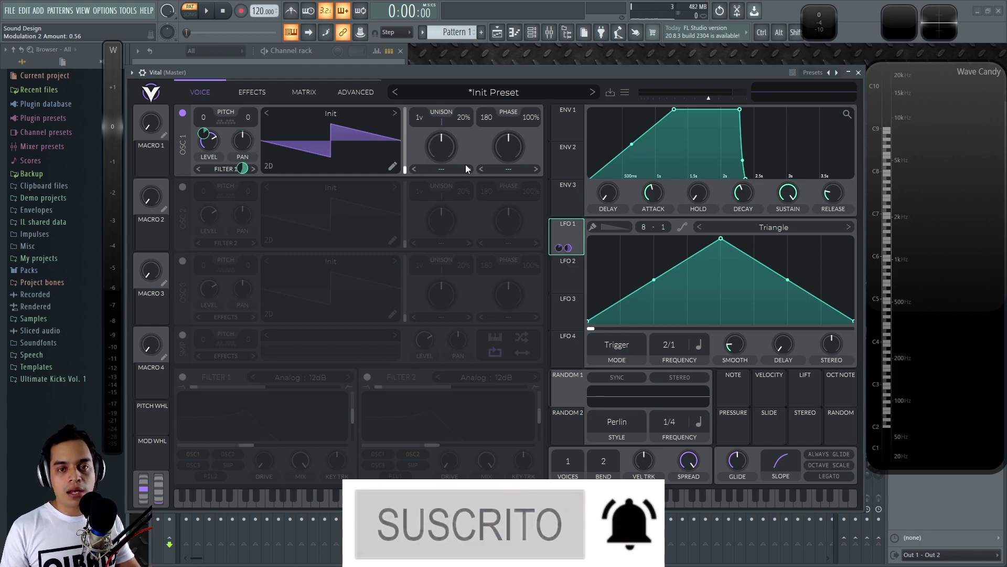
click(307, 88)
click(281, 131)
click(282, 149)
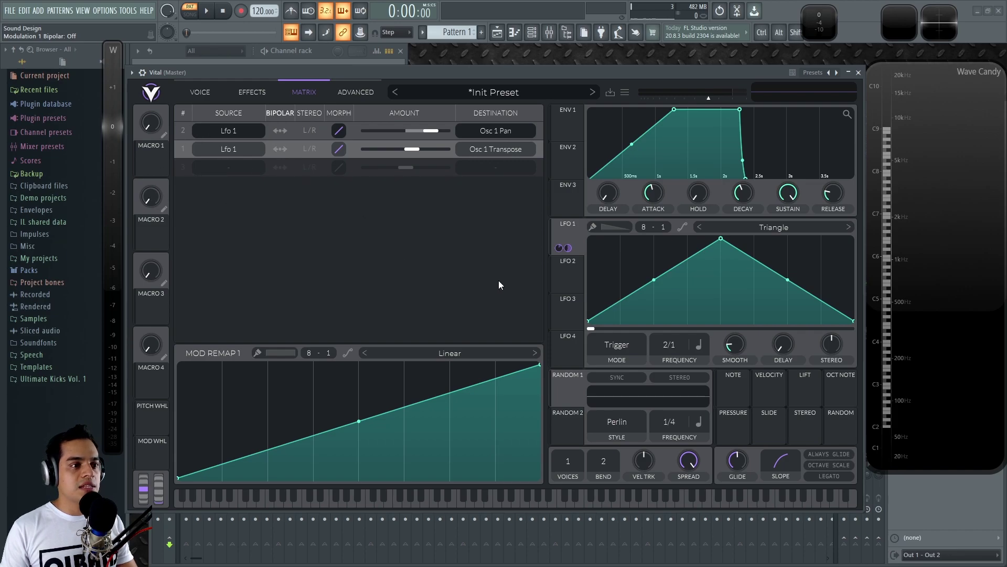
Change the source of the Oscillator 1 transpose modulation to Lfo 8 and select LFO 8 for display
click(230, 150)
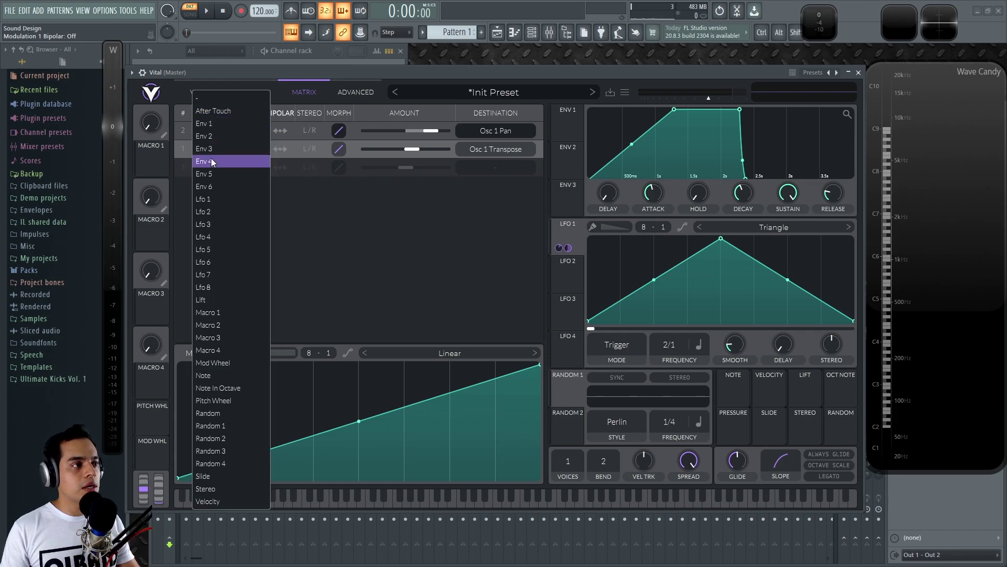
click(210, 287)
click(568, 357)
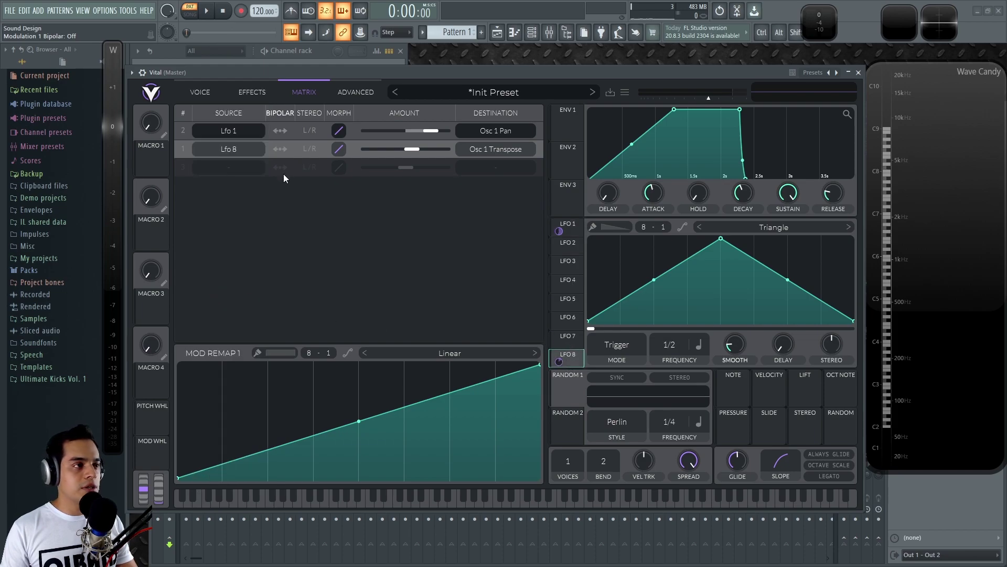
Set the source of the Oscillator 1 transpose modulation to Random 4, and review the list of available sources
click(237, 148)
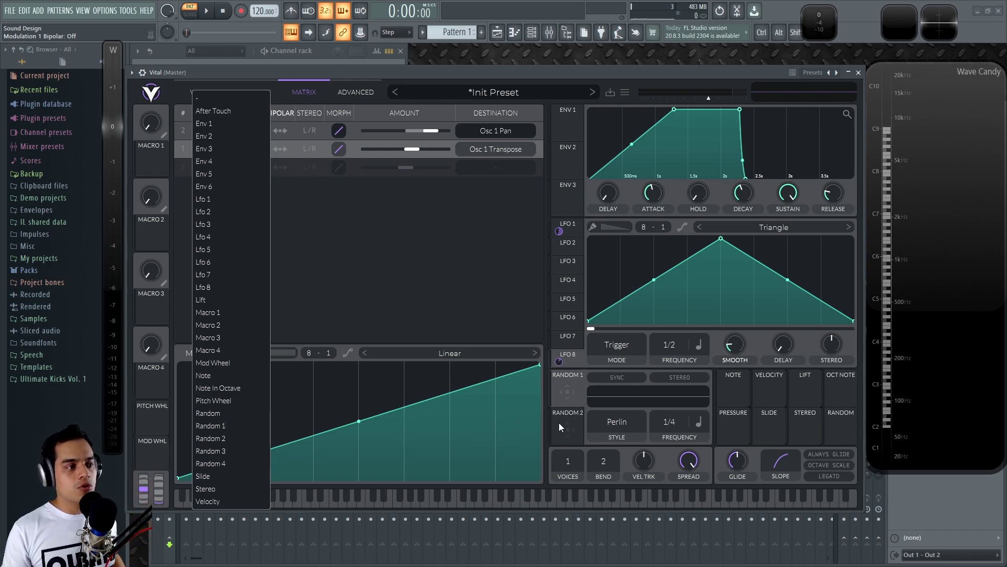
click(218, 463)
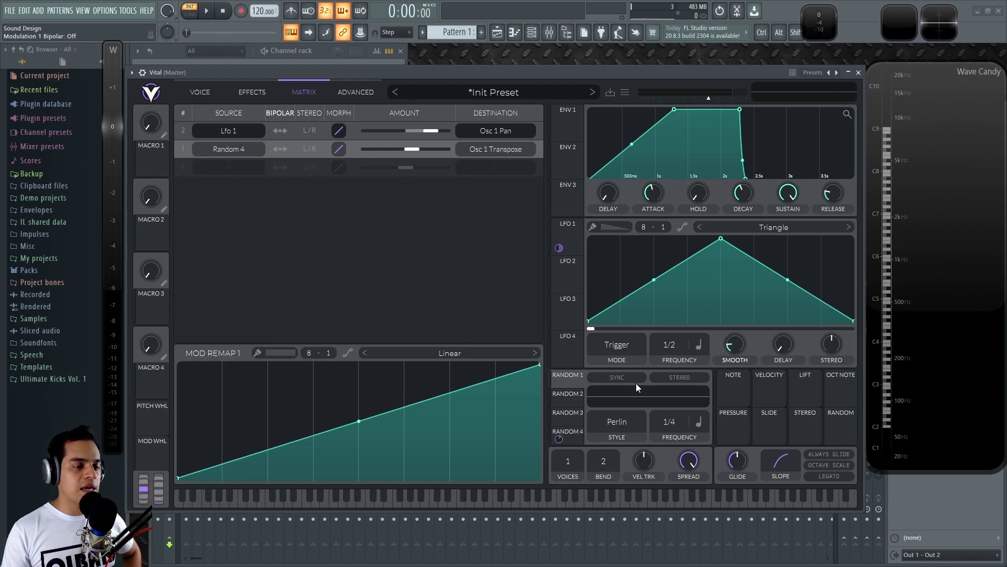
click(233, 162)
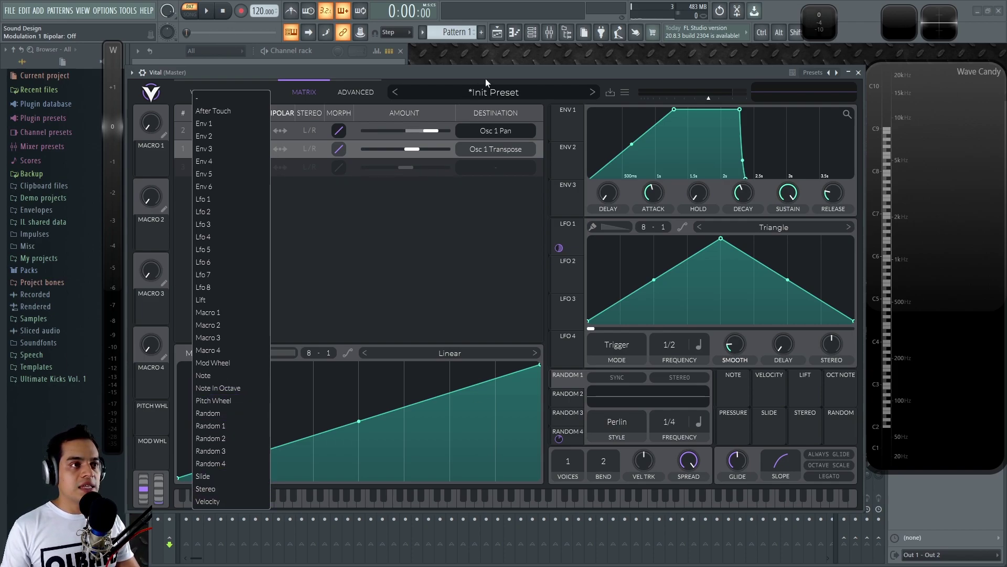
click(517, 89)
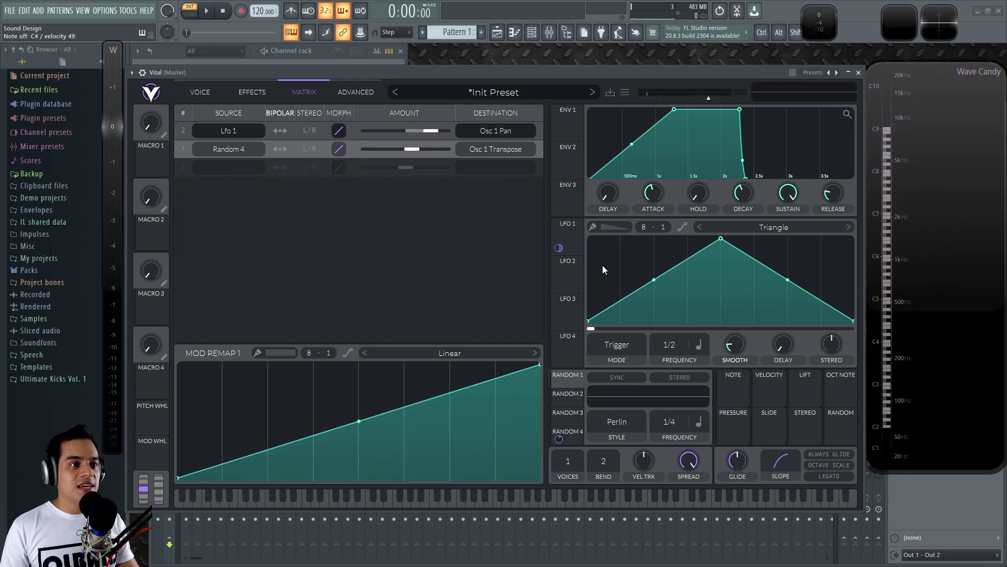
Route LFO 2 to the morph of the Random 4 transpose modulation and set LFO 2's frequency to 1/4
drag(562, 283, 340, 149)
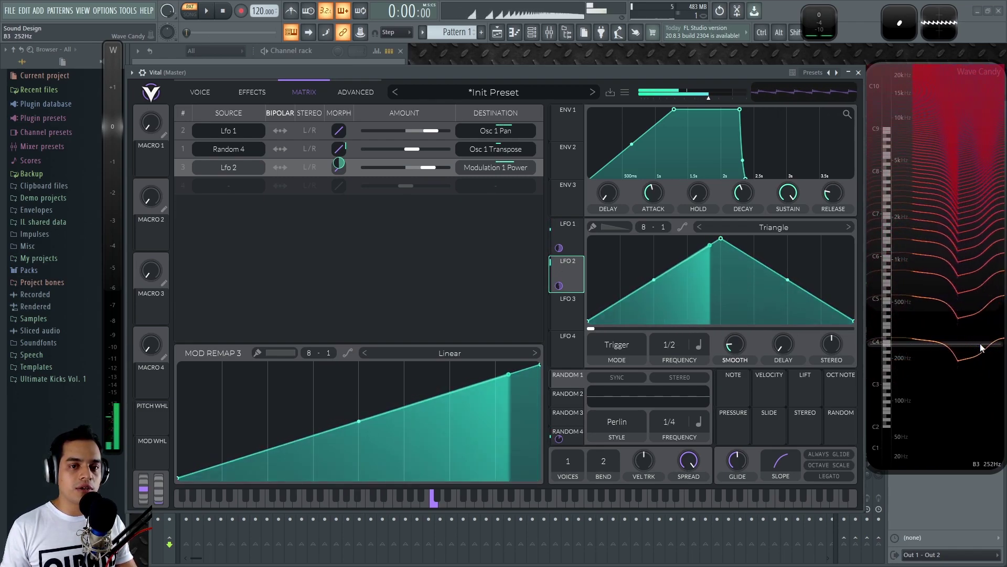
mouse_move(685, 342)
mouse_down()
mouse_move(671, 402)
mouse_move(681, 323)
mouse_move(677, 338)
mouse_up()
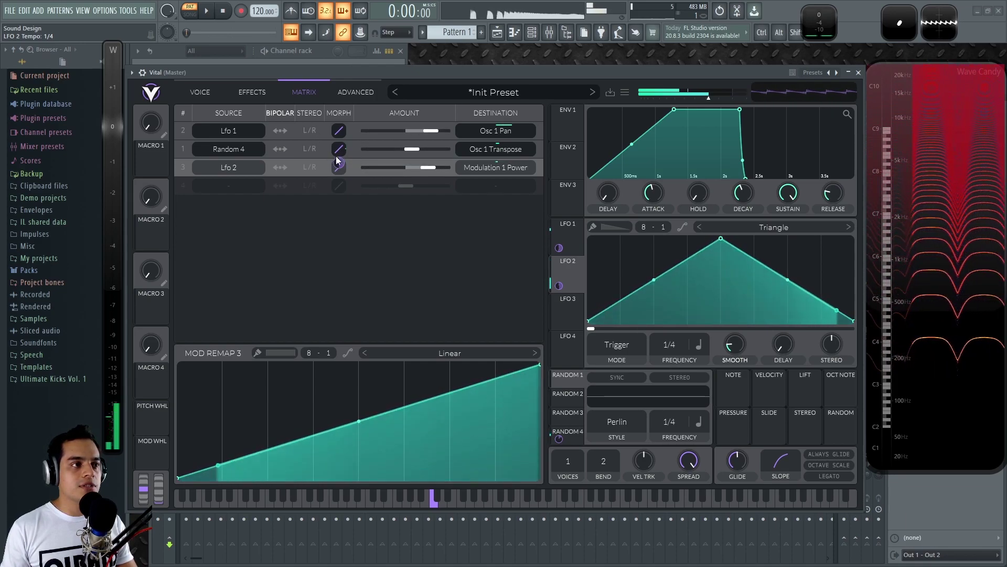
Remove LFO 2's modulation of the morph and set the LFO 1 pan modulation's morph power to -0.7
right_click(559, 286)
click(577, 295)
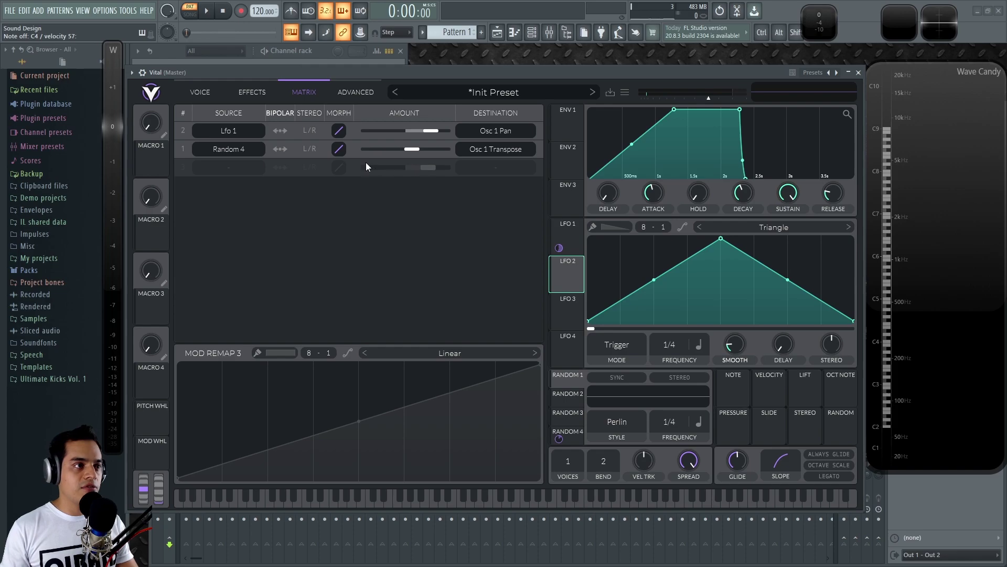
drag(339, 132, 341, 151)
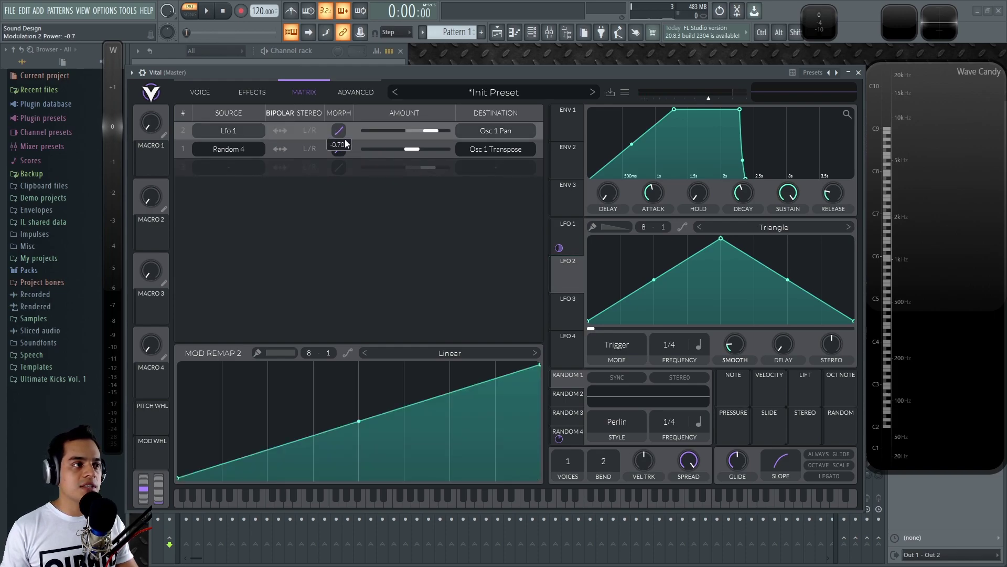
drag(339, 93, 367, 83)
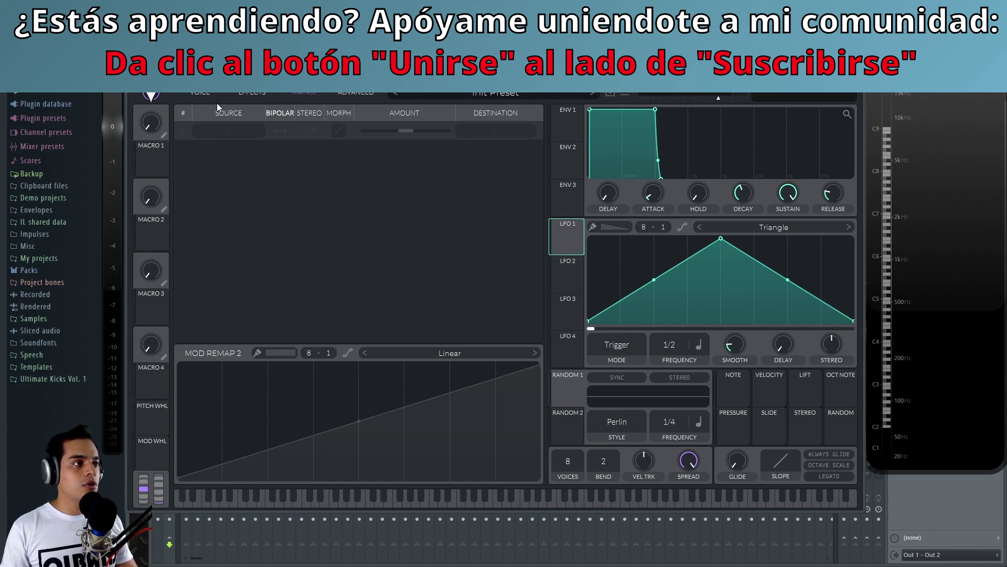
Route Lfo 1 to Oscillator 1's Transpose in the matrix and set the modulation amount to about 50.91
click(229, 132)
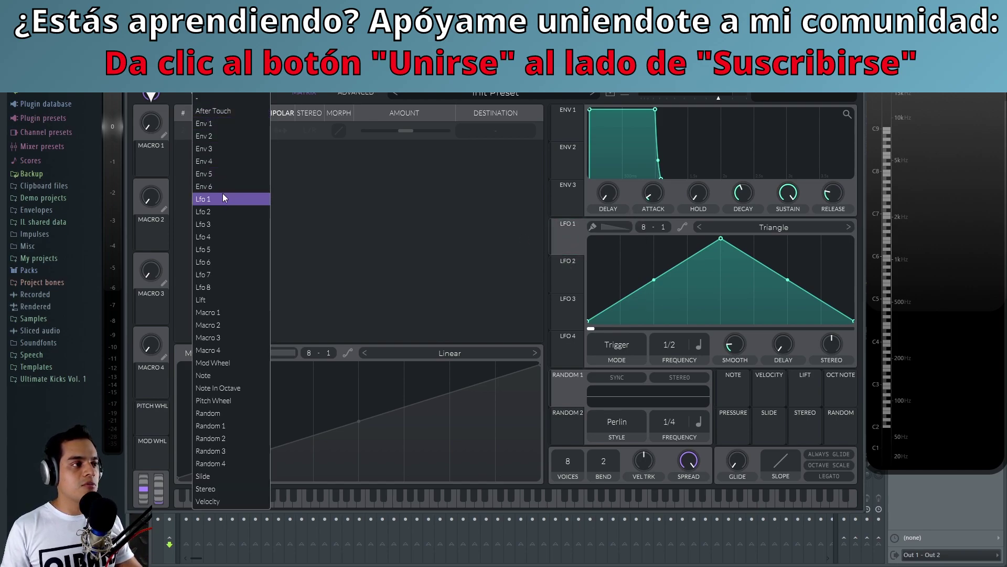
click(210, 200)
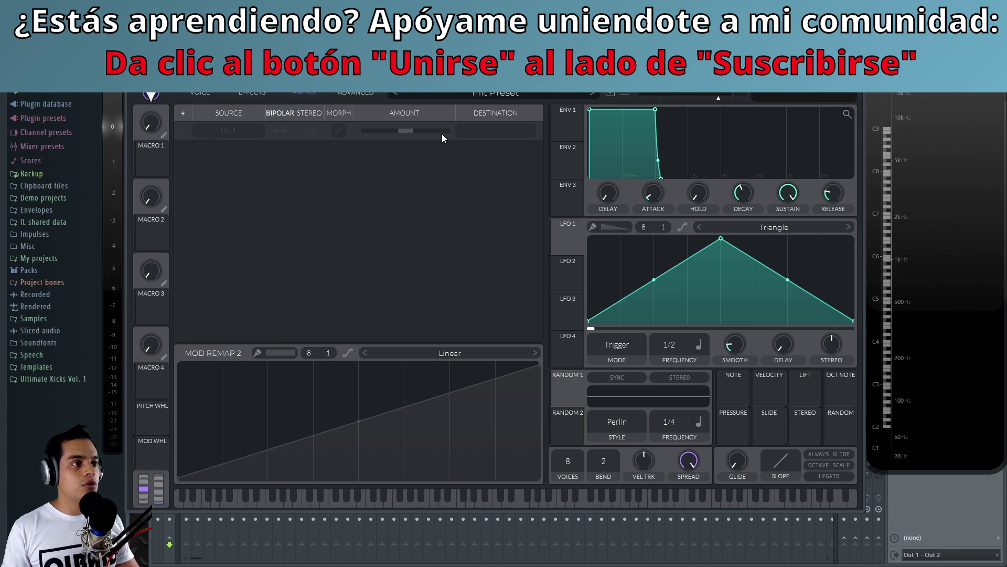
click(489, 130)
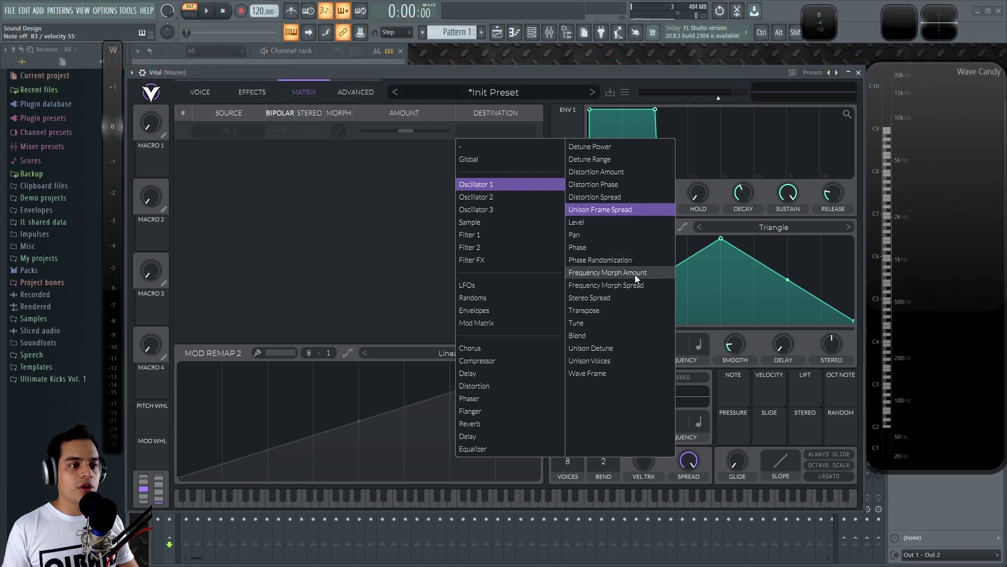
click(597, 308)
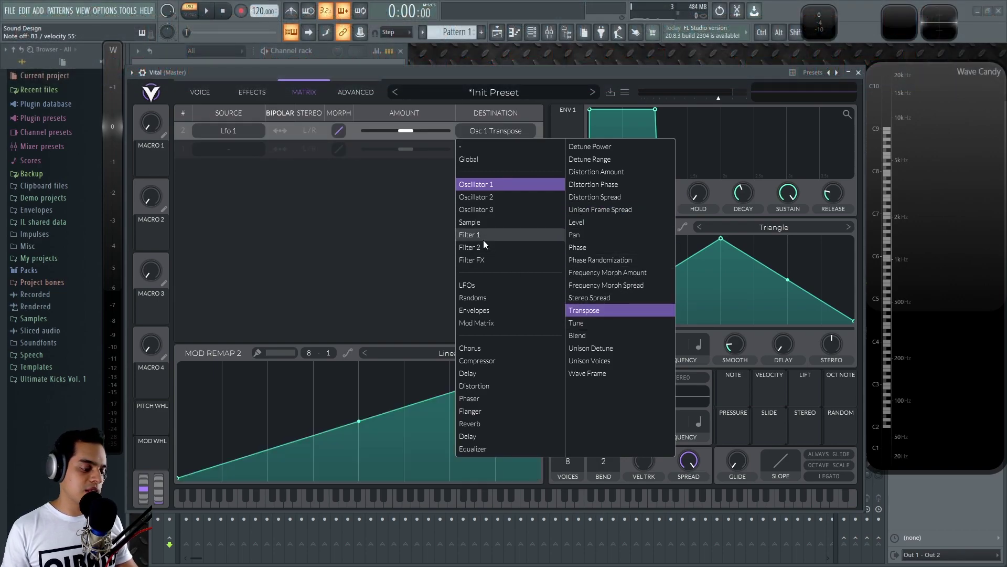
click(417, 234)
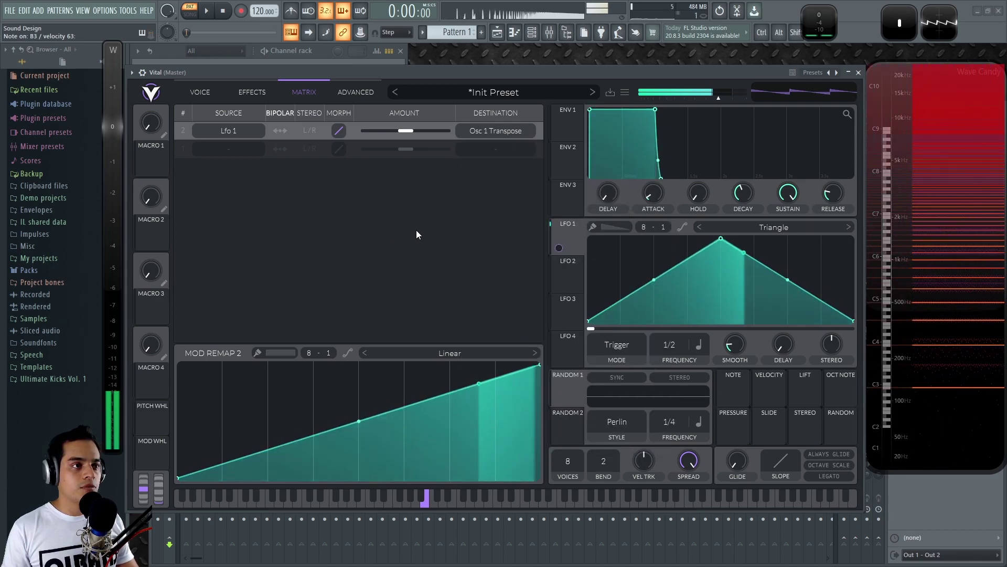
drag(408, 130, 433, 131)
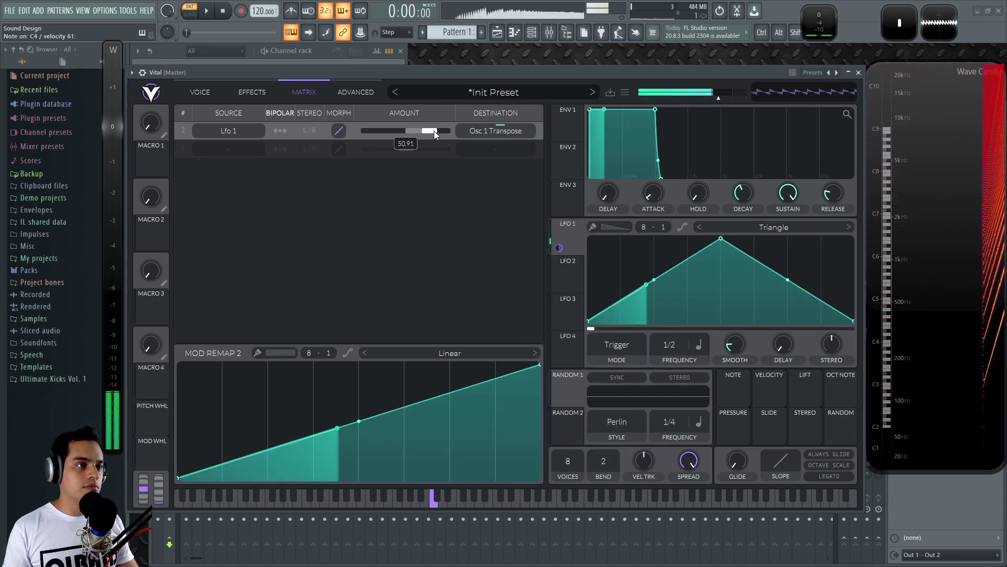
Slow LFO 1 down by setting its tempo-synced frequency to 4/1
drag(669, 342, 663, 452)
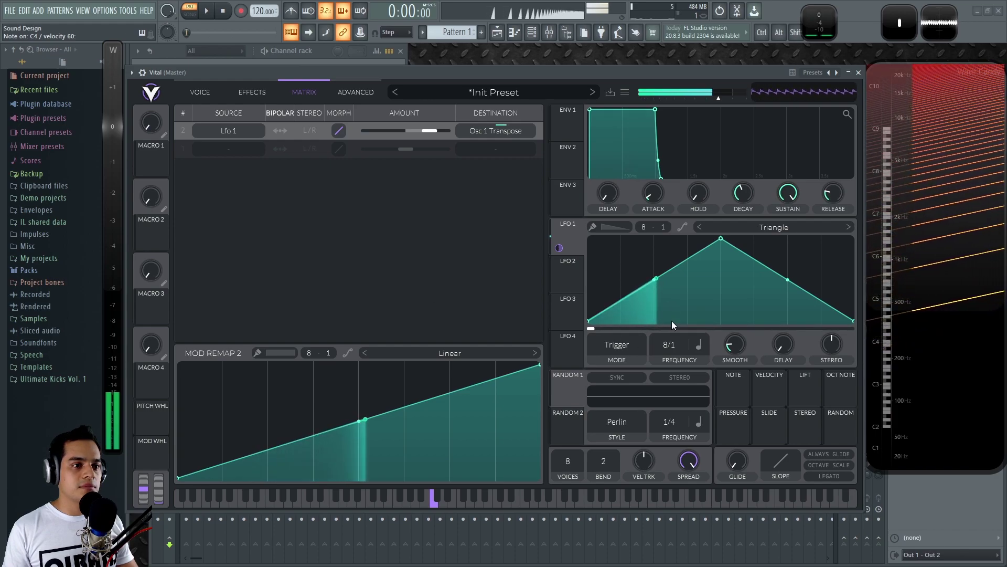
scroll(668, 351, down, 1)
scroll(674, 341, down, 1)
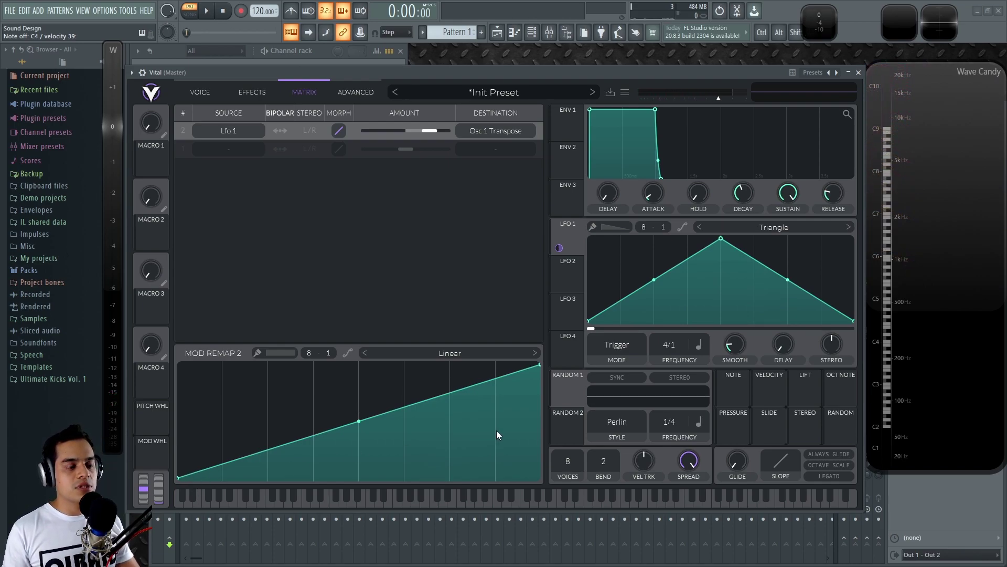
Add a peak and a dip to the Mod Remap 2 curve, bend the segment between them, and try smoothing on and off
double_click(269, 409)
double_click(300, 430)
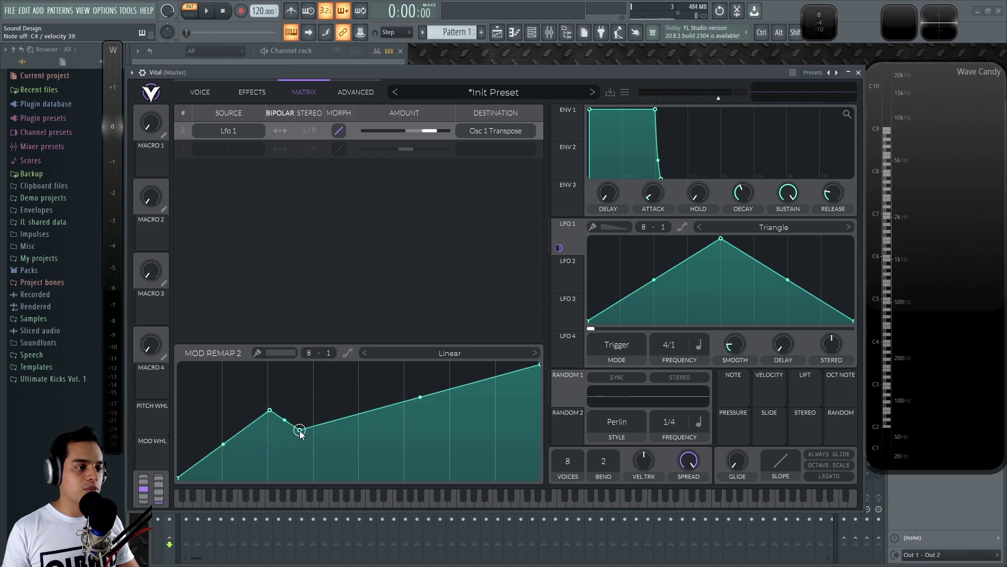
drag(301, 433, 347, 444)
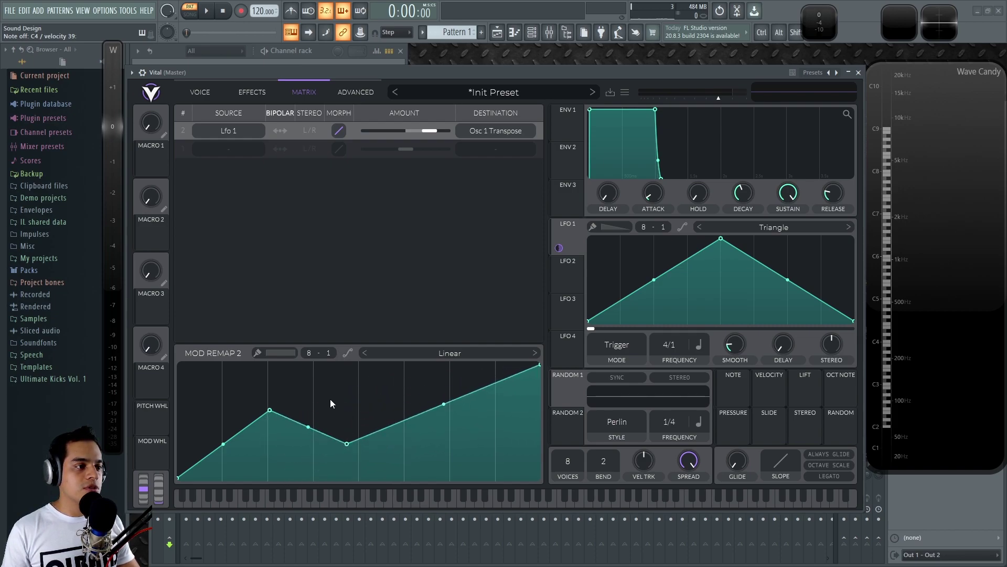
click(348, 353)
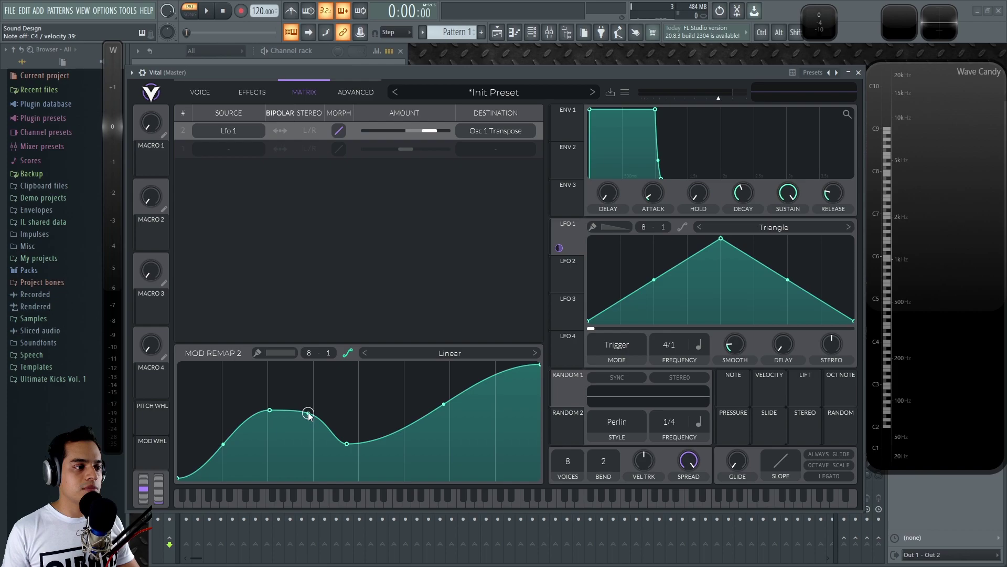
click(347, 352)
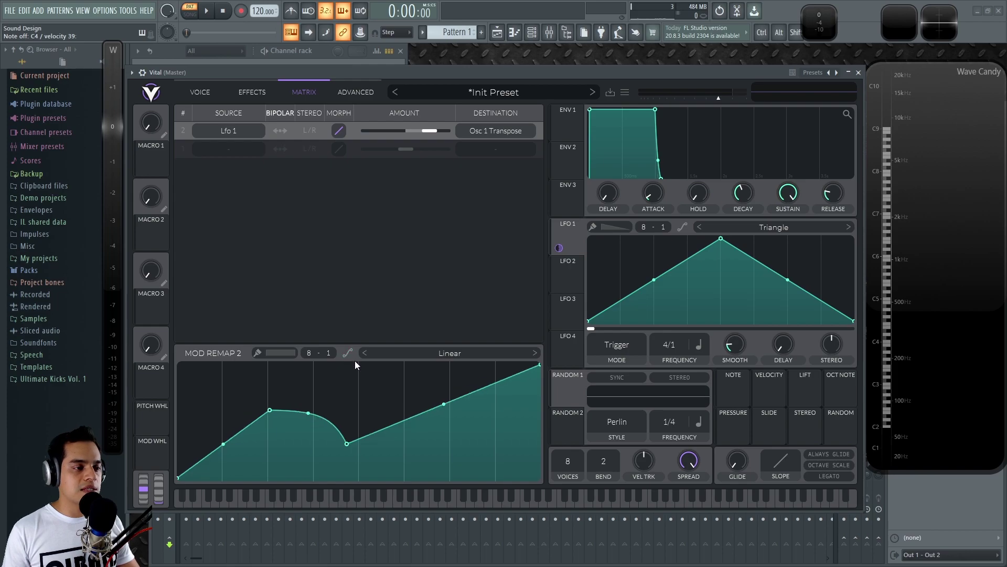
Review the factory shapes available for Mod Remap 2 and set its grid size to 23 by 15
click(431, 353)
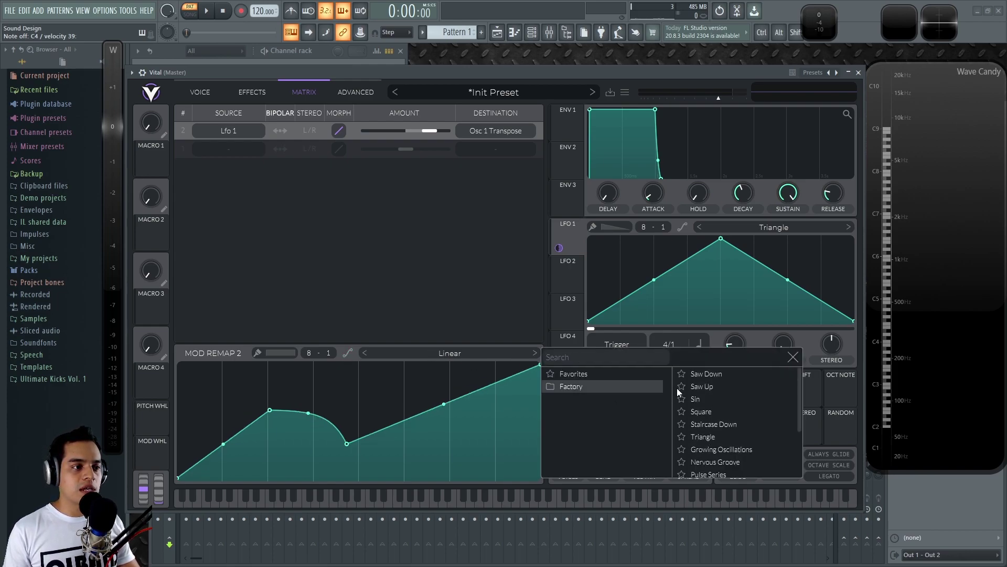
click(793, 356)
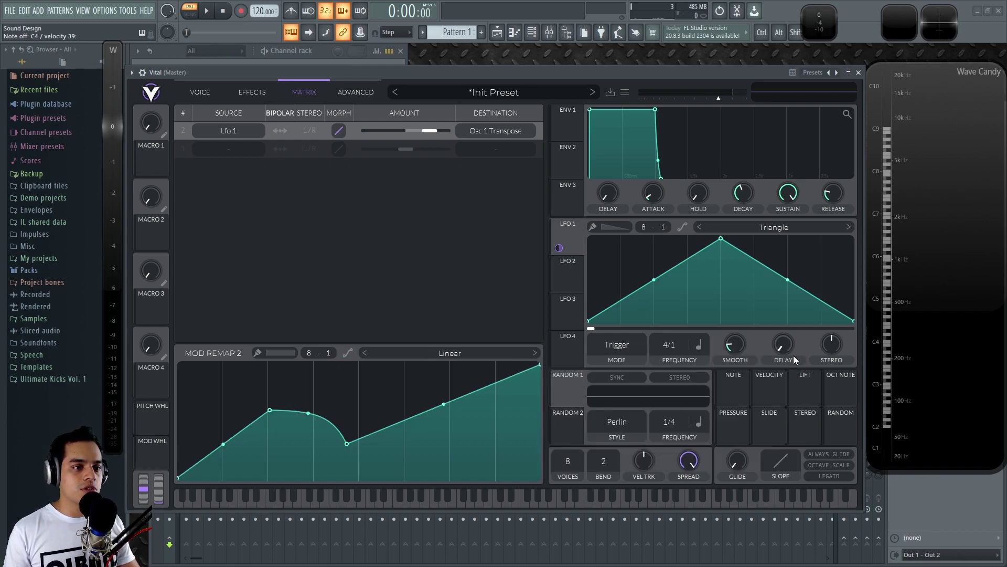
click(466, 352)
click(406, 275)
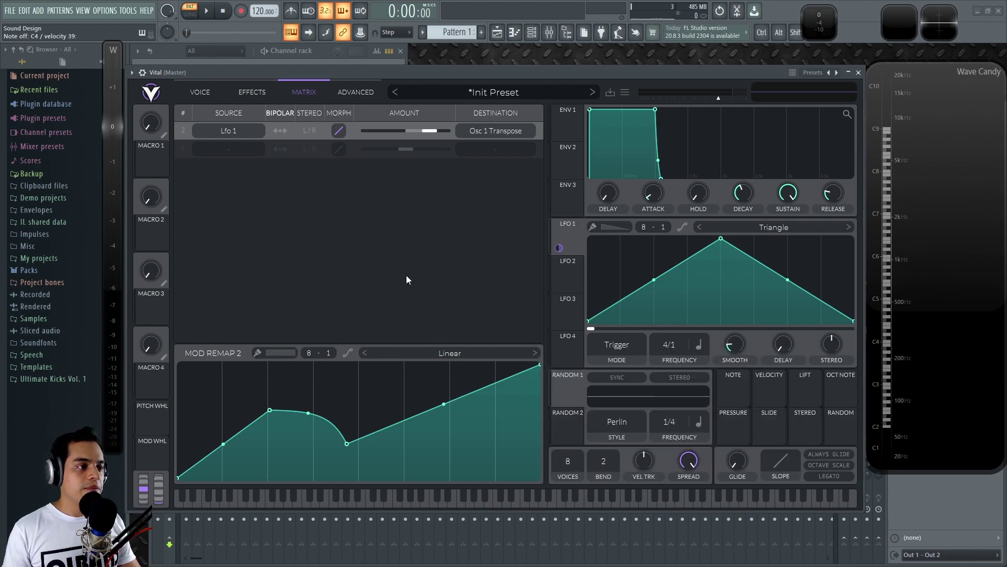
drag(322, 354, 440, 305)
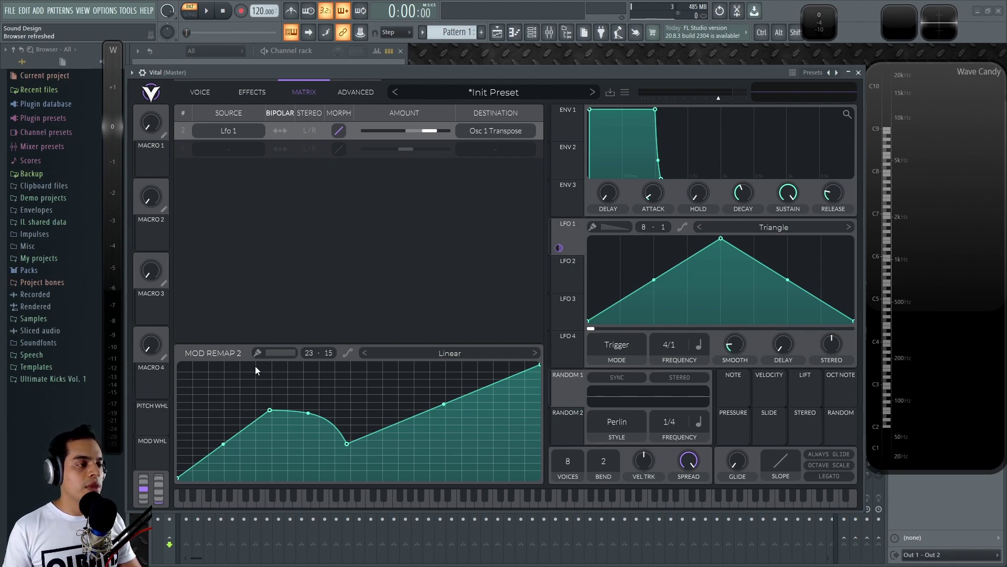
Paint across the Mod Remap 2 curve with the Step brush pattern, and repaint it with the Up ramp pattern
click(257, 352)
mouse_move(247, 414)
mouse_down()
mouse_move(212, 414)
mouse_move(461, 399)
mouse_up()
click(287, 351)
click(294, 404)
drag(209, 420, 430, 415)
Repaint the full width of the Mod Remap 2 curve using the Step brush pattern
click(281, 352)
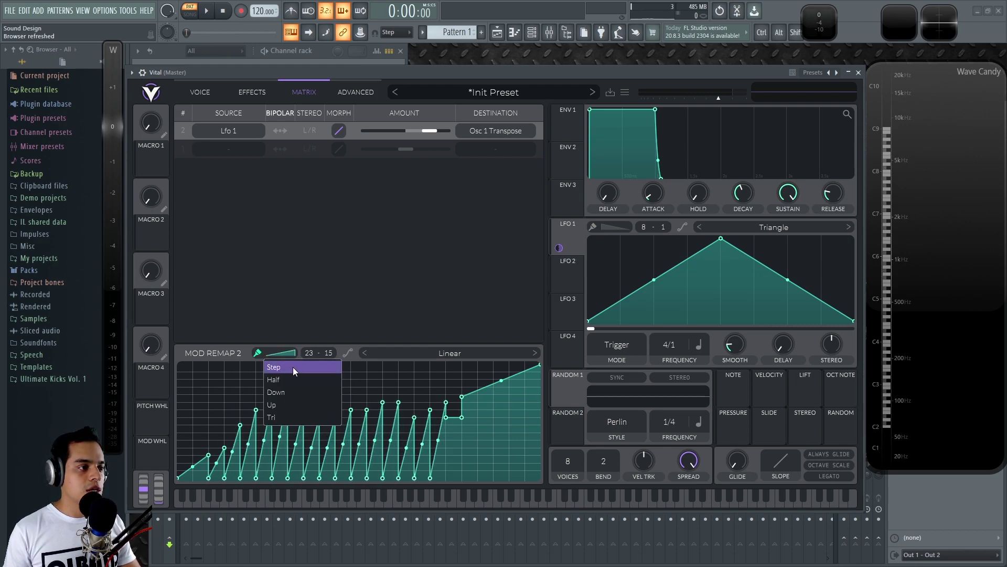
click(293, 362)
click(184, 416)
mouse_move(184, 416)
mouse_down()
mouse_move(448, 429)
mouse_move(388, 414)
mouse_up()
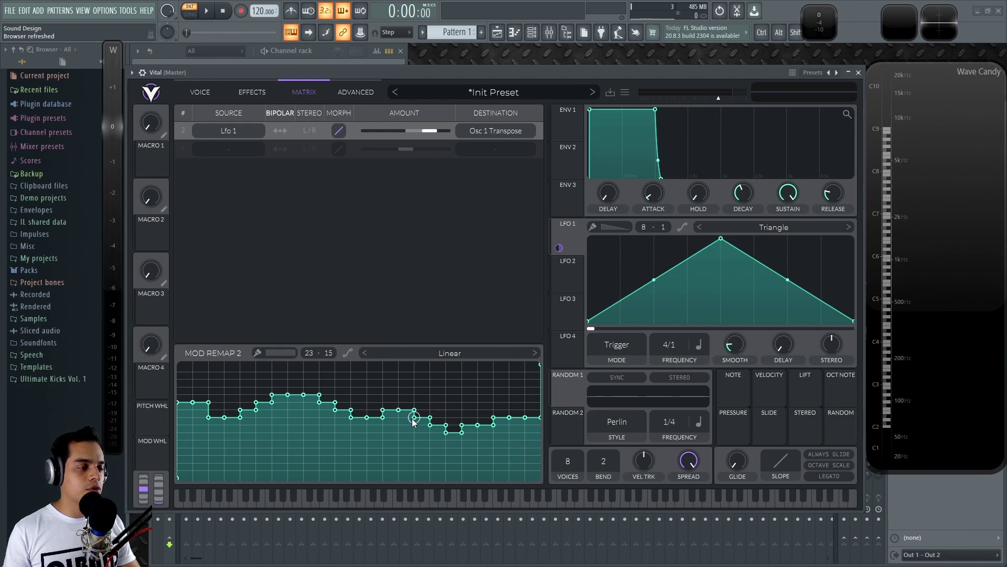
Load the Saw Up shape into Mod Remap 2 and close the shape list
click(433, 353)
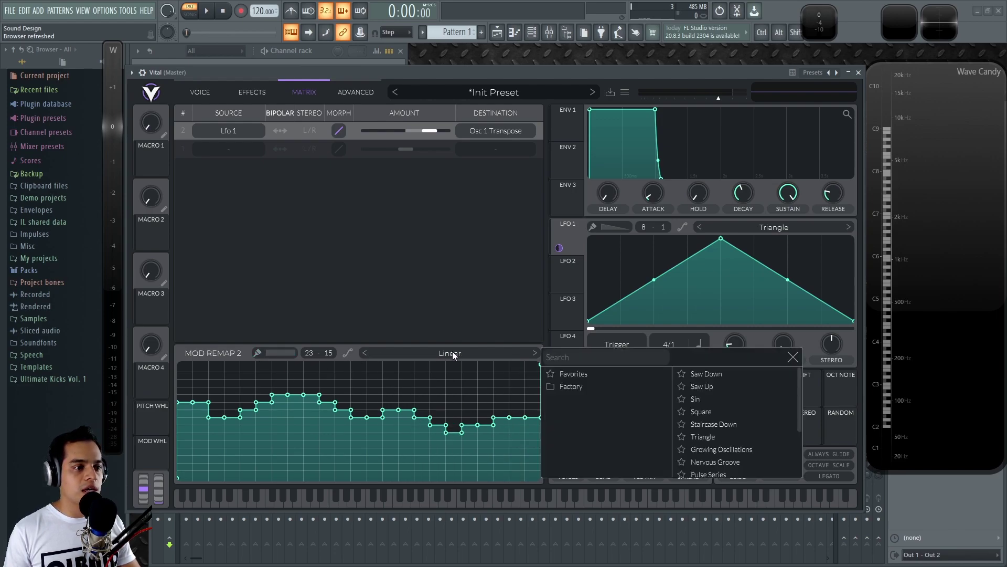
click(720, 386)
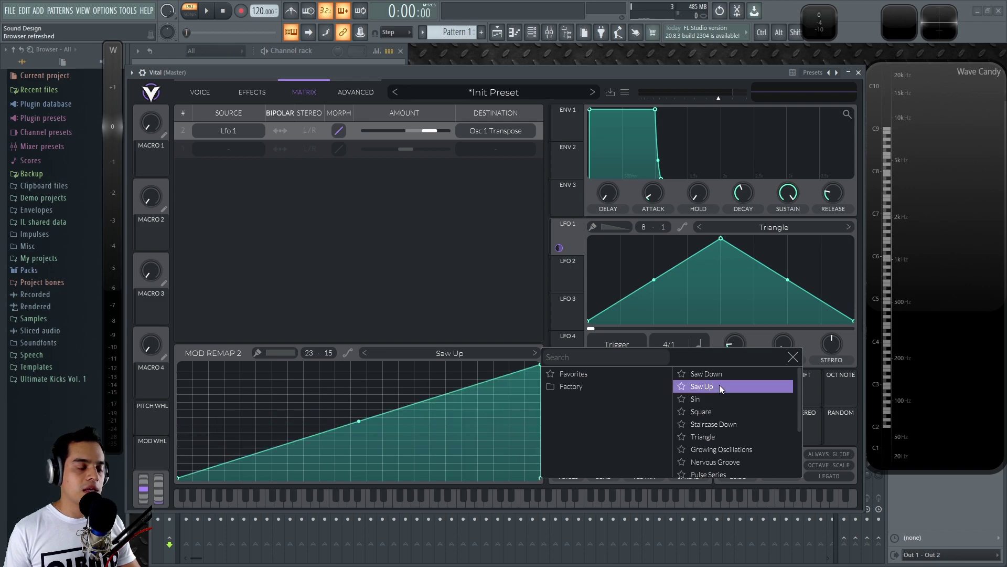
click(361, 409)
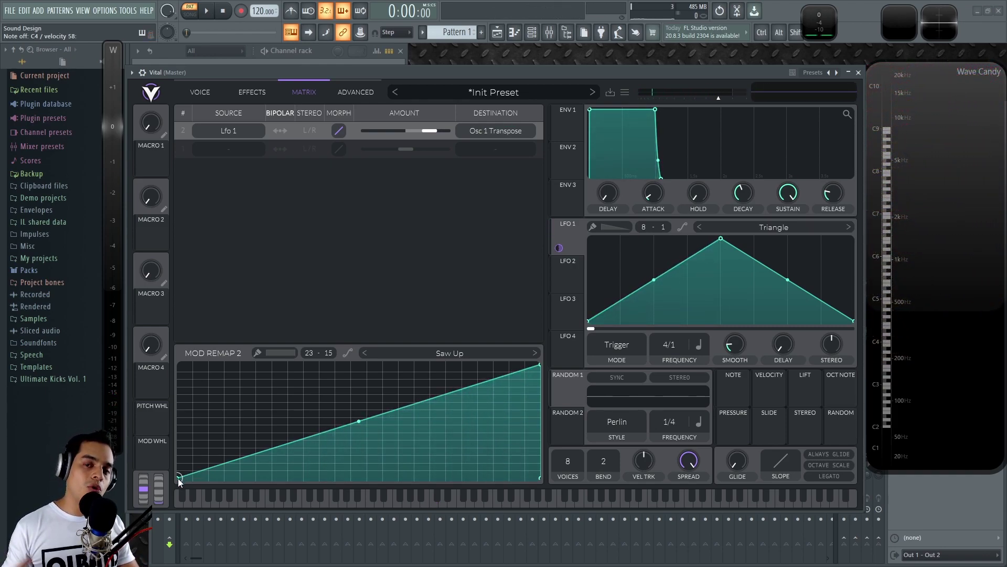
Add three points near the middle of the Mod Remap 2 curve to form a narrow spike, and play notes to audition it
double_click(316, 434)
double_click(388, 412)
double_click(352, 388)
drag(352, 388, 339, 371)
drag(388, 412, 351, 422)
key(z)
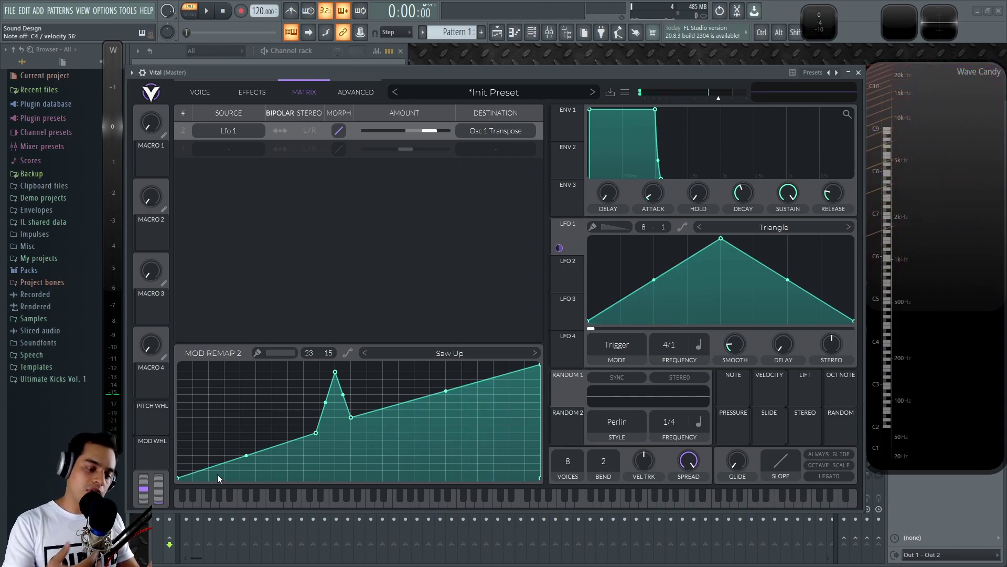
key(z)
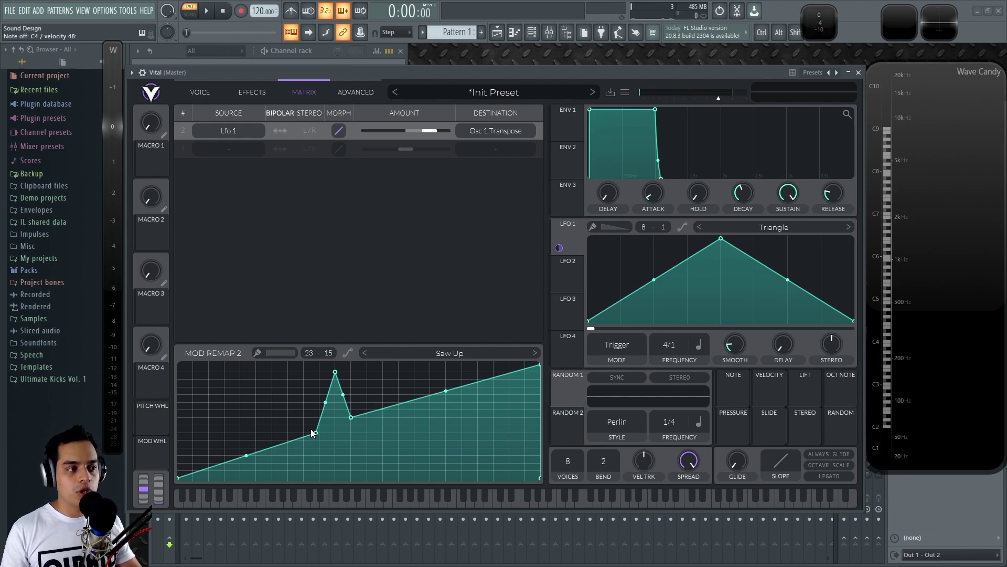
Assign ENV 2 to Oscillator 1's transpose on the voice page
drag(571, 121, 490, 127)
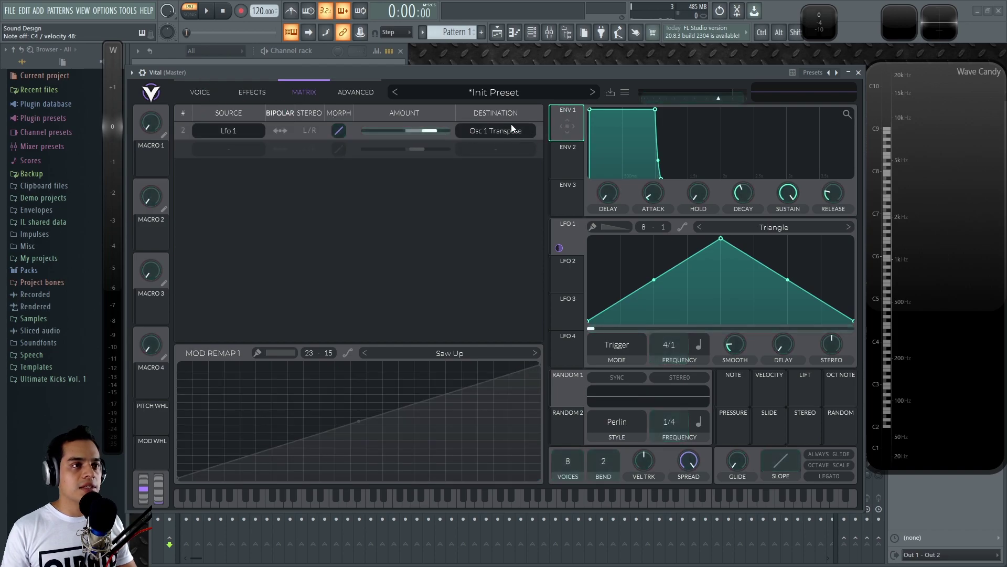
click(200, 93)
drag(580, 153, 204, 117)
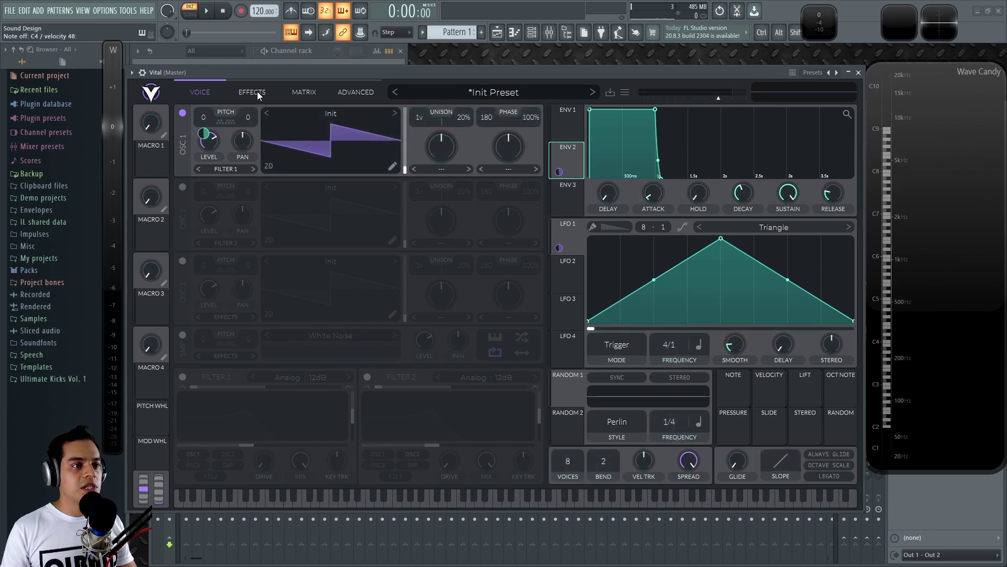
Remove LFO 1's transpose modulation and show the modulation matrix again
right_click(558, 248)
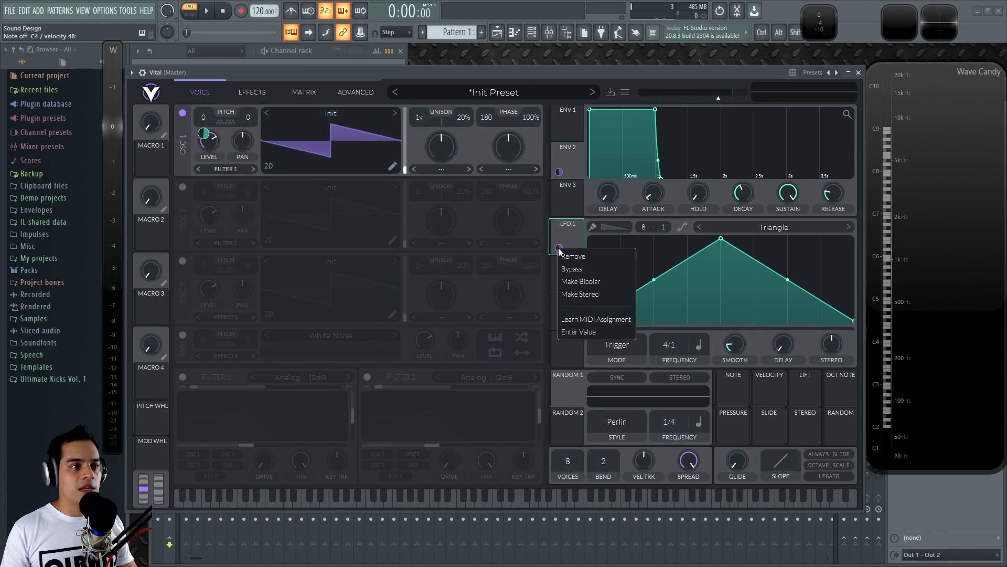
click(597, 257)
click(257, 92)
click(303, 91)
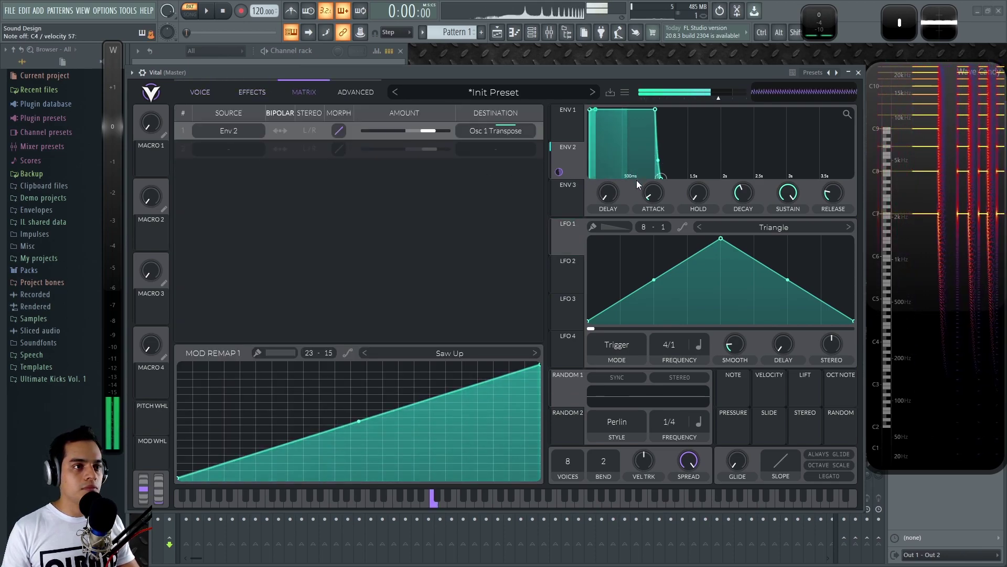
Shape ENV 2 with a longer attack, a lower sustain level and a longer release
drag(651, 182, 653, 162)
drag(699, 189, 700, 190)
drag(783, 193, 838, 181)
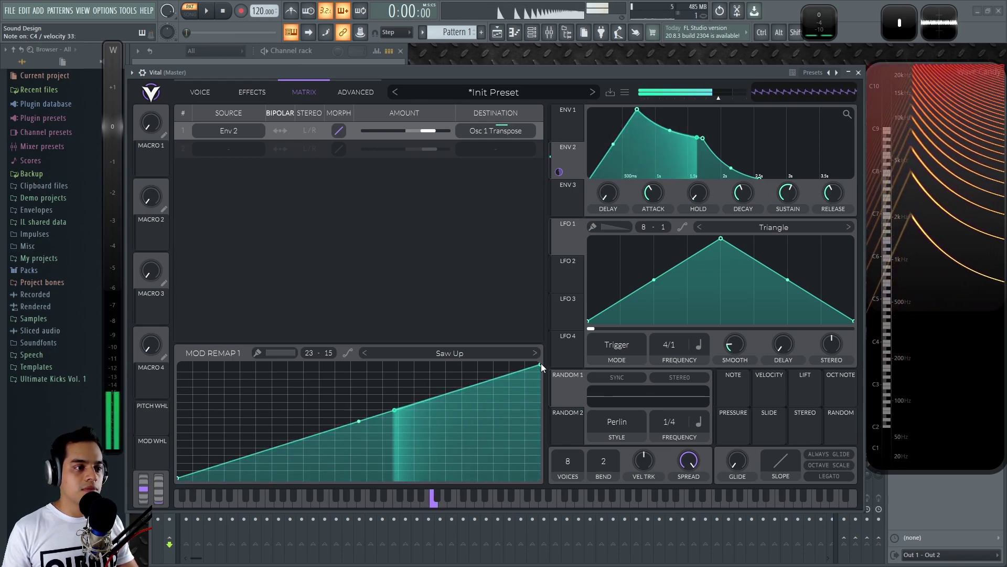
Lower the Mod Remap 1 curve's end point to about two thirds, then almost to zero, and raise it back to two thirds
drag(540, 365, 540, 402)
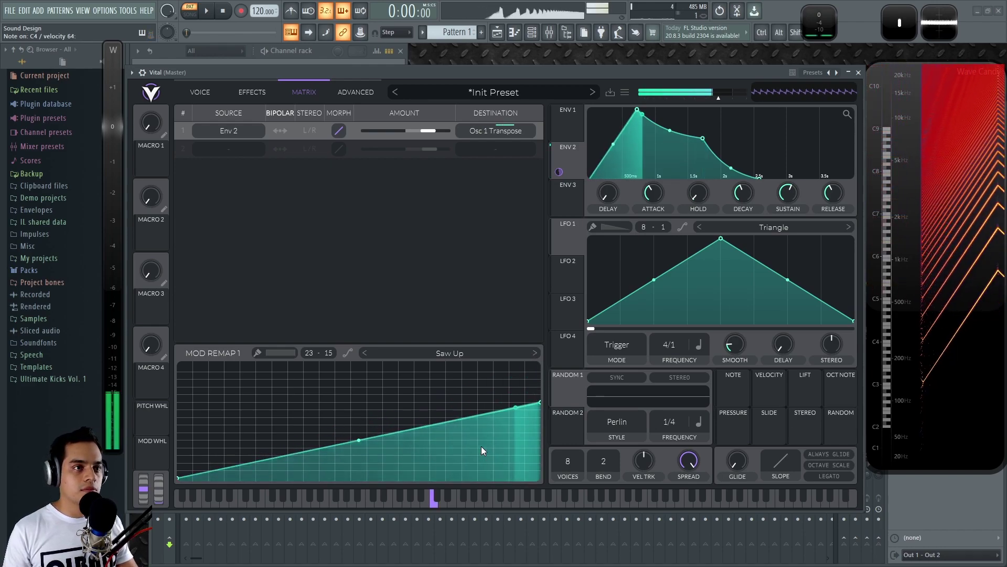
drag(540, 402, 508, 464)
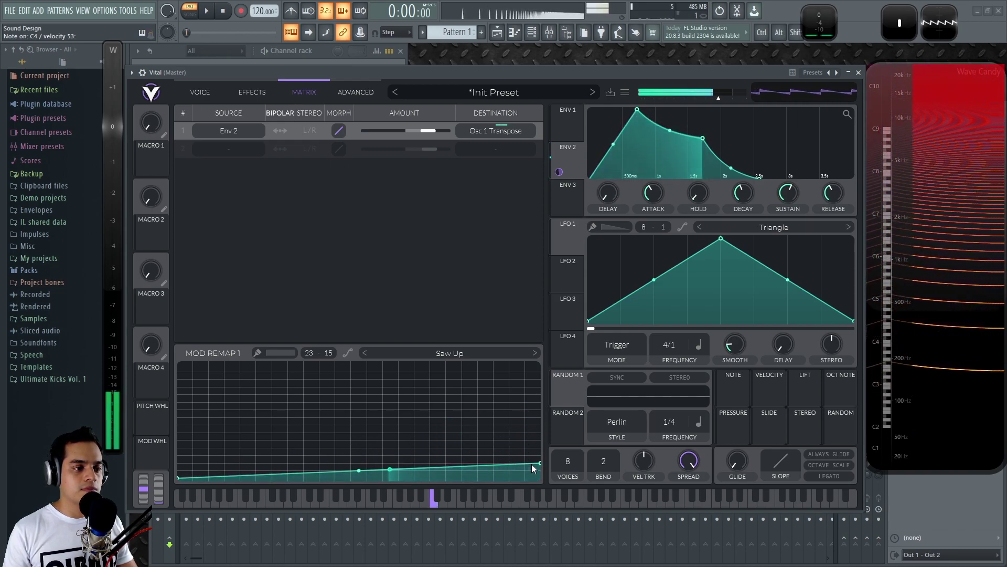
drag(541, 464, 541, 401)
Turn the Mod Remap 1 curve into a flat line, then a descending line, and return it to a full rising ramp
drag(177, 479, 195, 403)
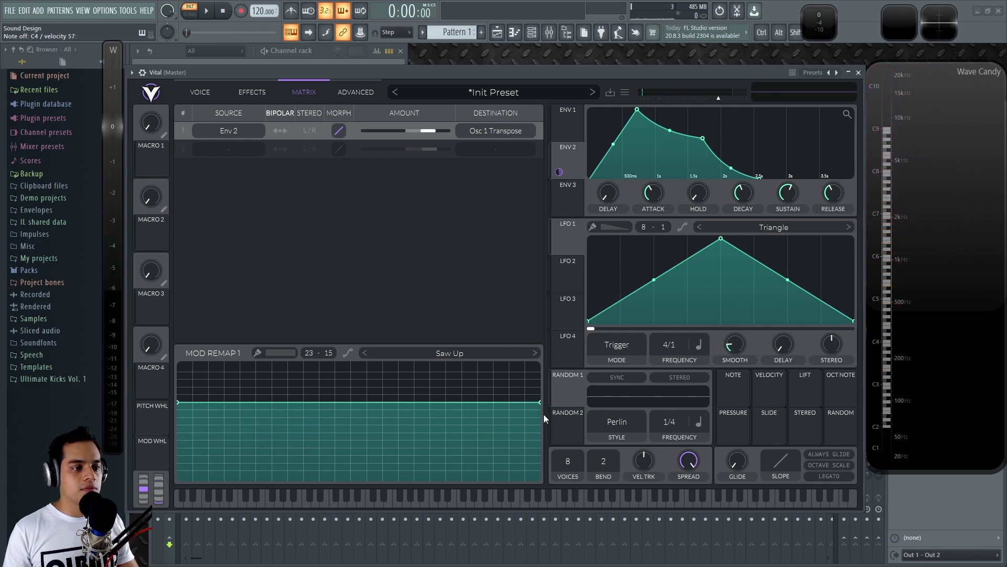
drag(540, 403, 537, 478)
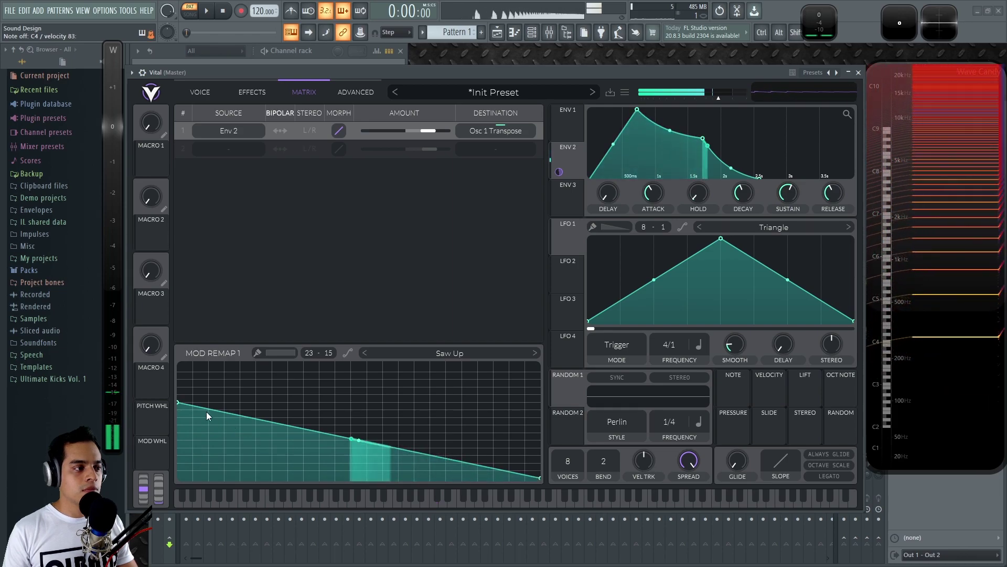
drag(181, 401, 180, 502)
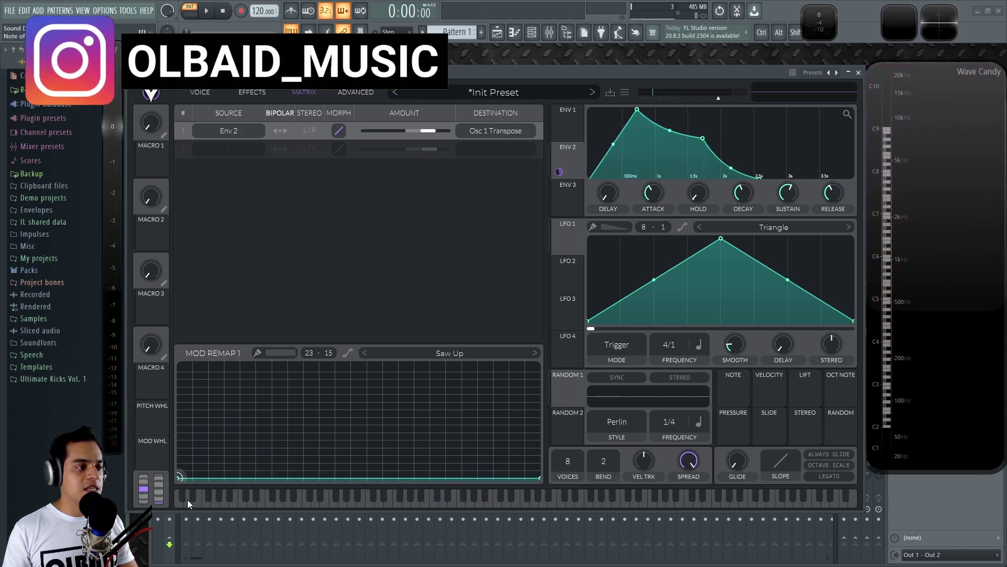
drag(540, 476, 545, 357)
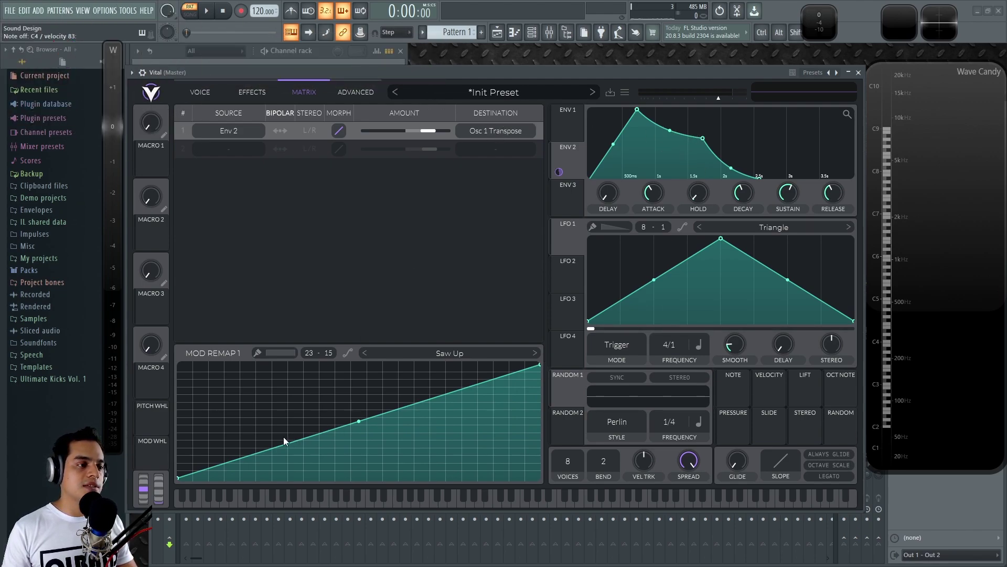
Add alternating high and low points along the Mod Remap 1 curve to form a zigzag with four peaks before the final rise
double_click(241, 425)
double_click(279, 463)
double_click(317, 404)
double_click(336, 464)
double_click(364, 404)
double_click(402, 466)
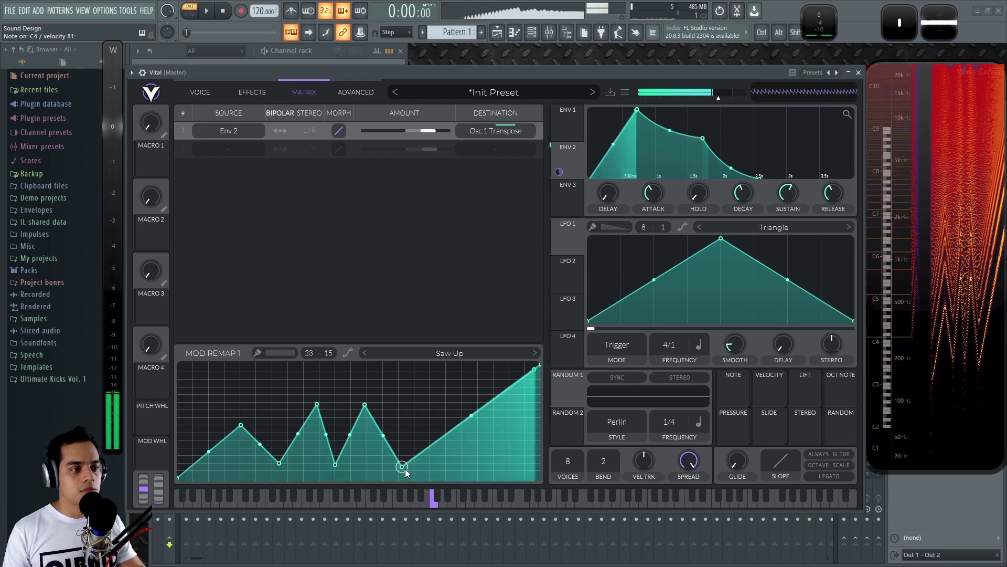
double_click(407, 463)
drag(407, 463, 421, 410)
double_click(429, 447)
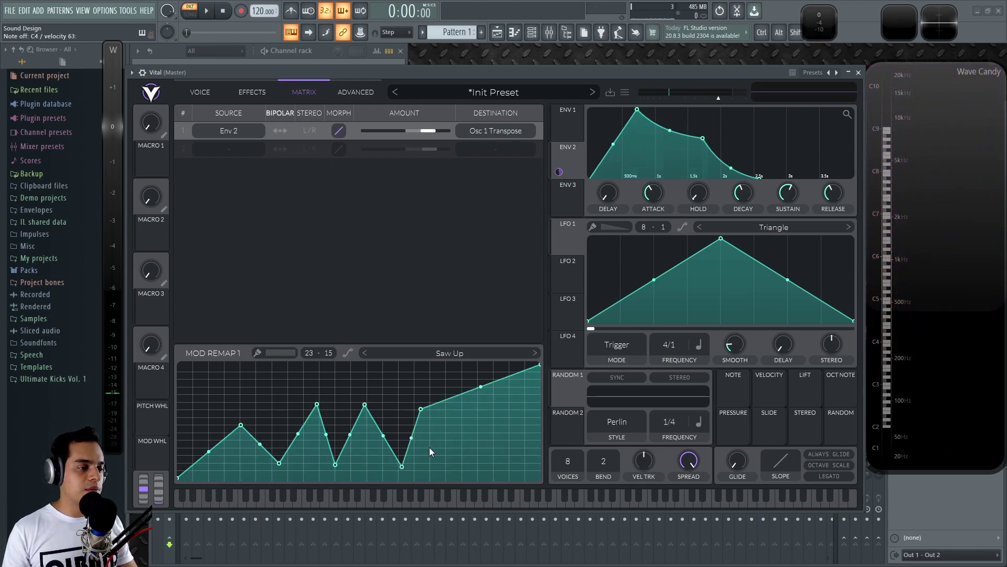
Flip the zigzag Mod Remap 1 curve horizontally and vertically
right_click(458, 388)
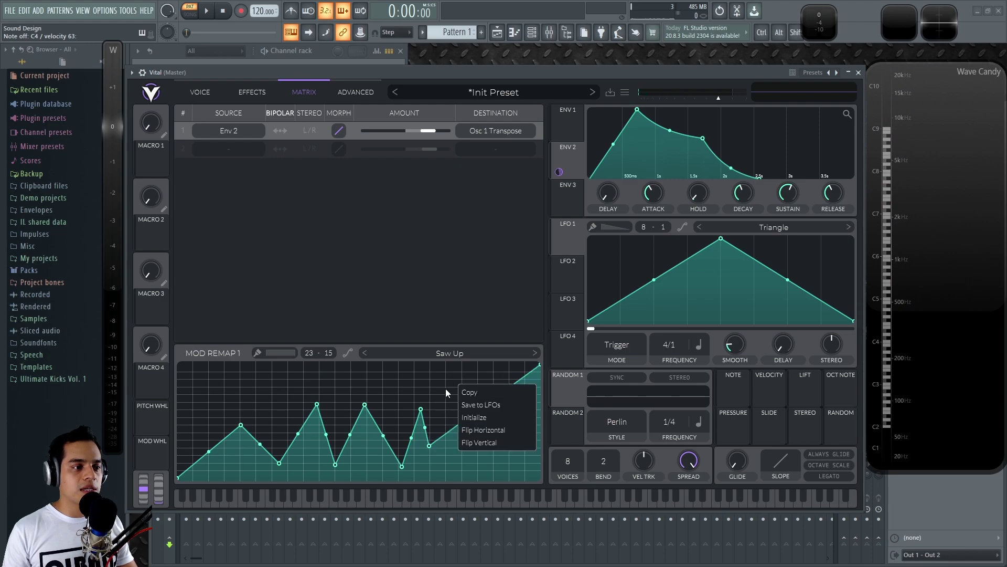
click(455, 401)
right_click(464, 389)
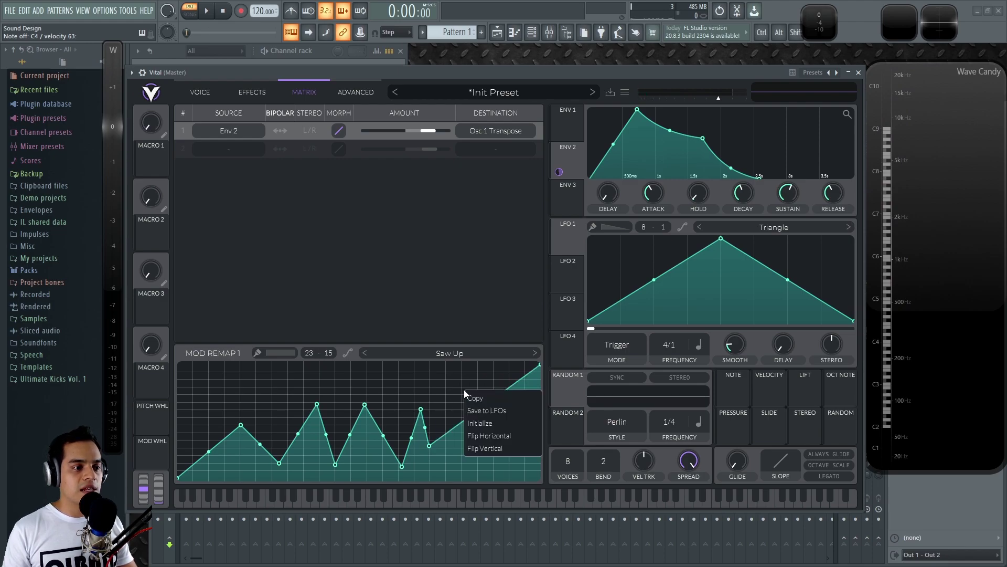
click(503, 434)
right_click(453, 400)
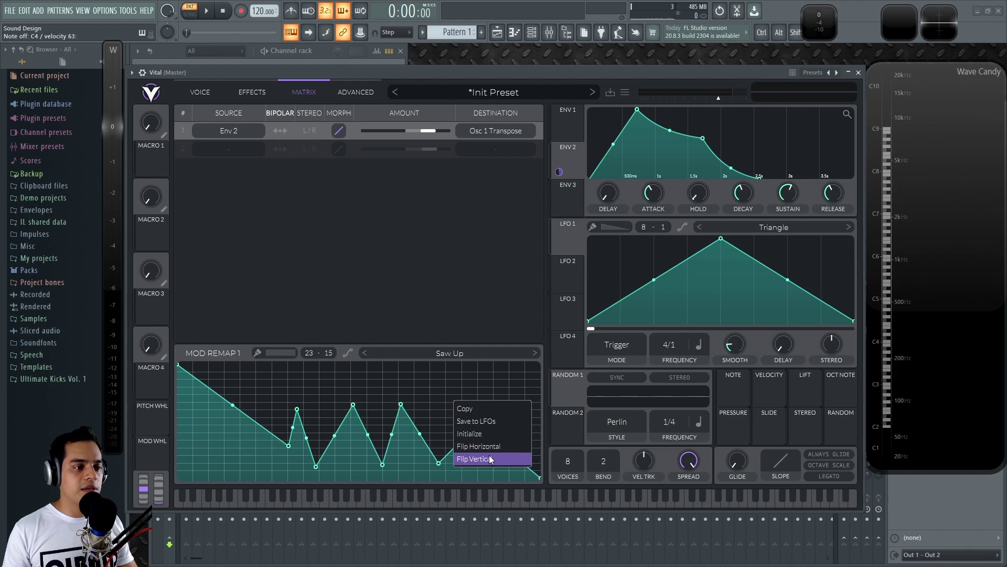
click(489, 454)
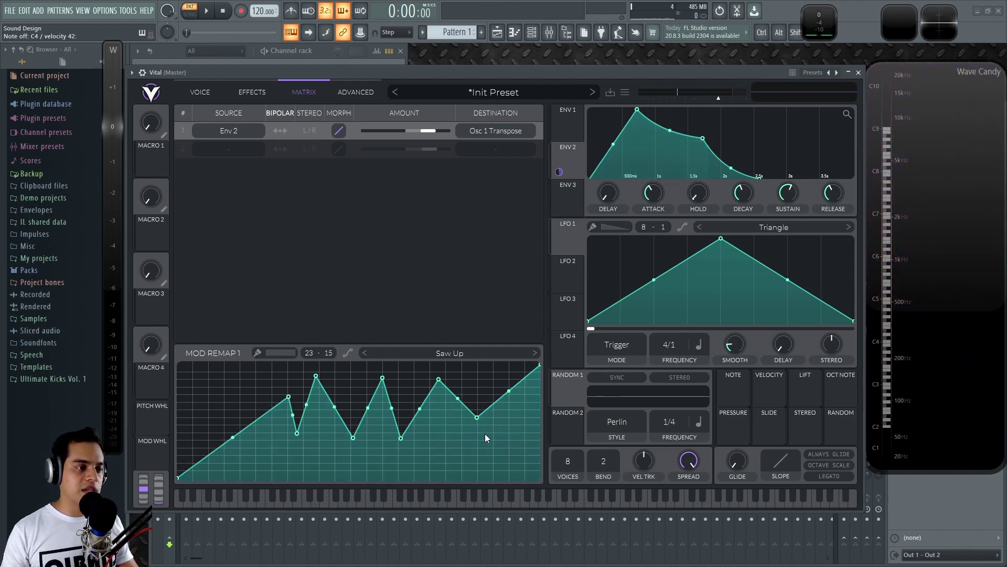
Copy the Mod Remap 1 curve and paste it into LFO 1 as its shape
right_click(443, 440)
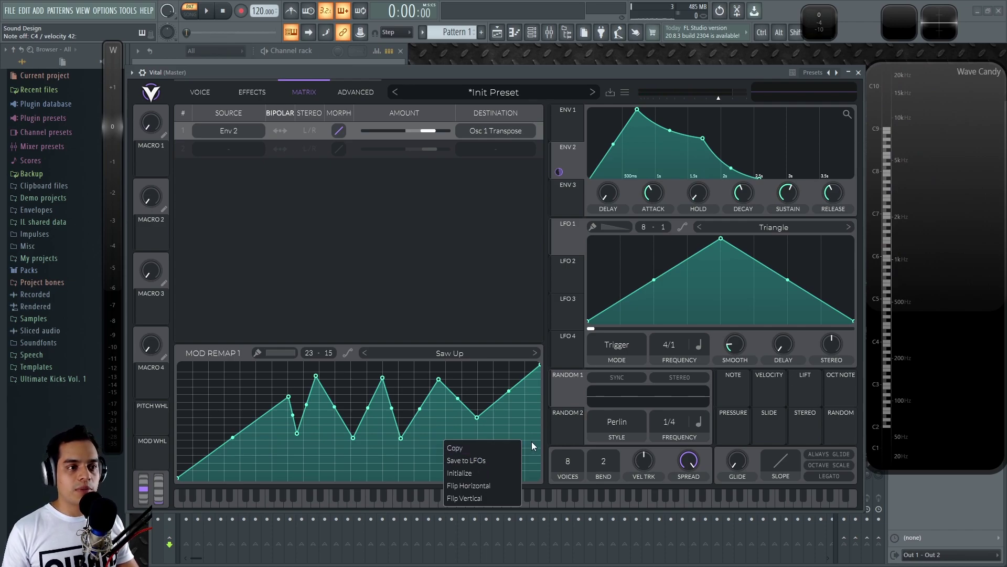
click(473, 449)
right_click(621, 262)
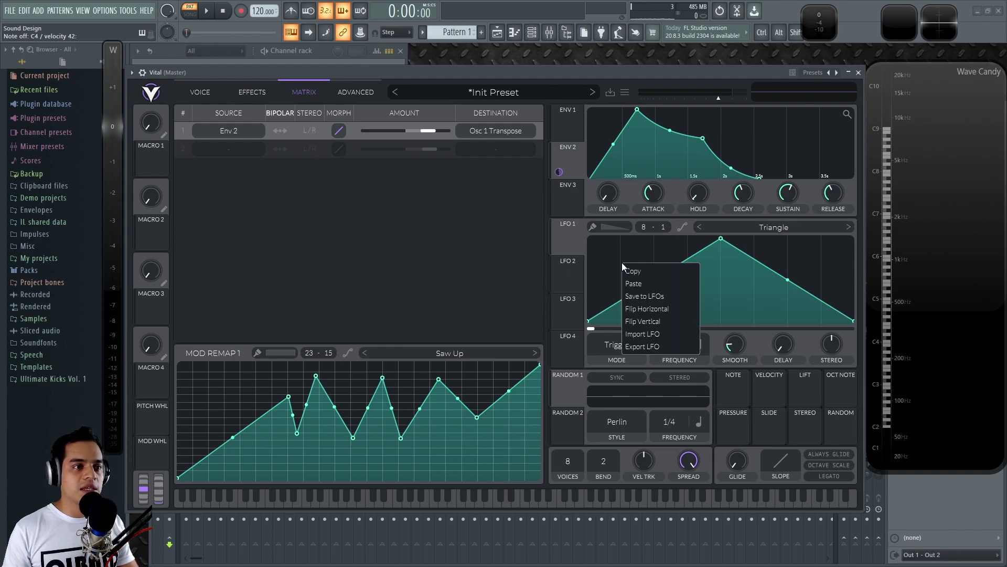
click(637, 283)
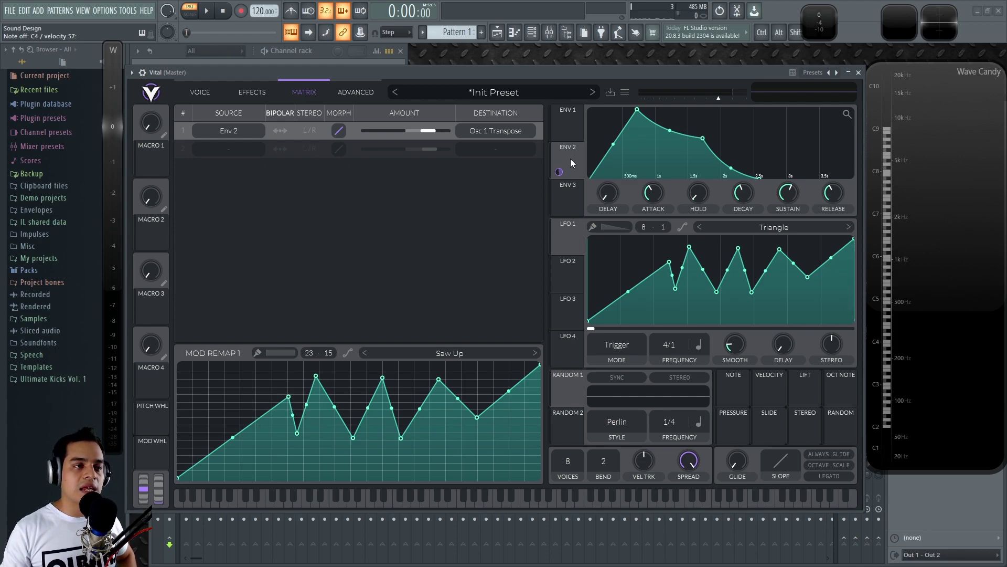
Route ENV 2 to Modulation 1 Amount and Modulation 1 Power, and enable stereo for modulations 1 and 3
drag(559, 172, 435, 133)
drag(559, 171, 338, 147)
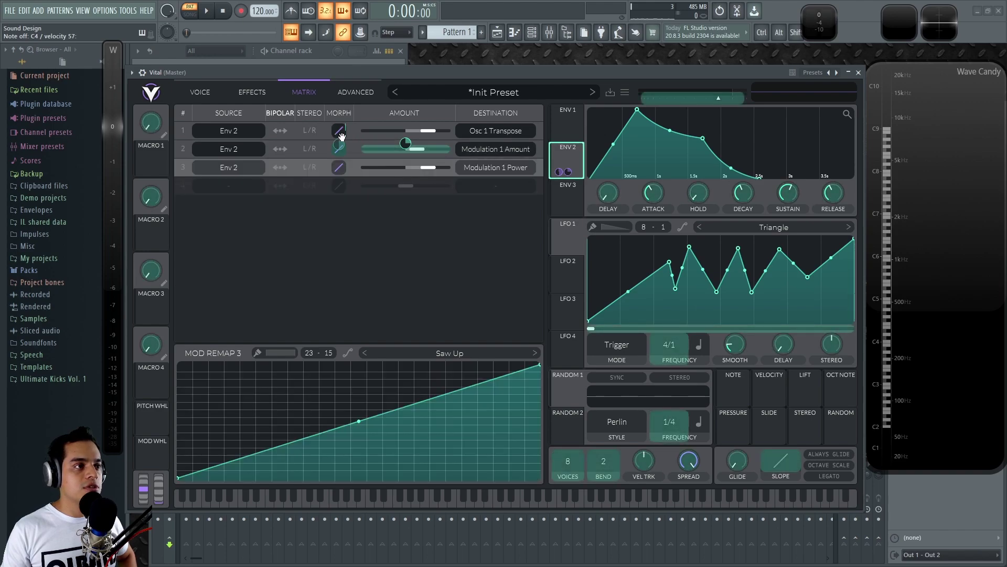
click(308, 130)
click(309, 167)
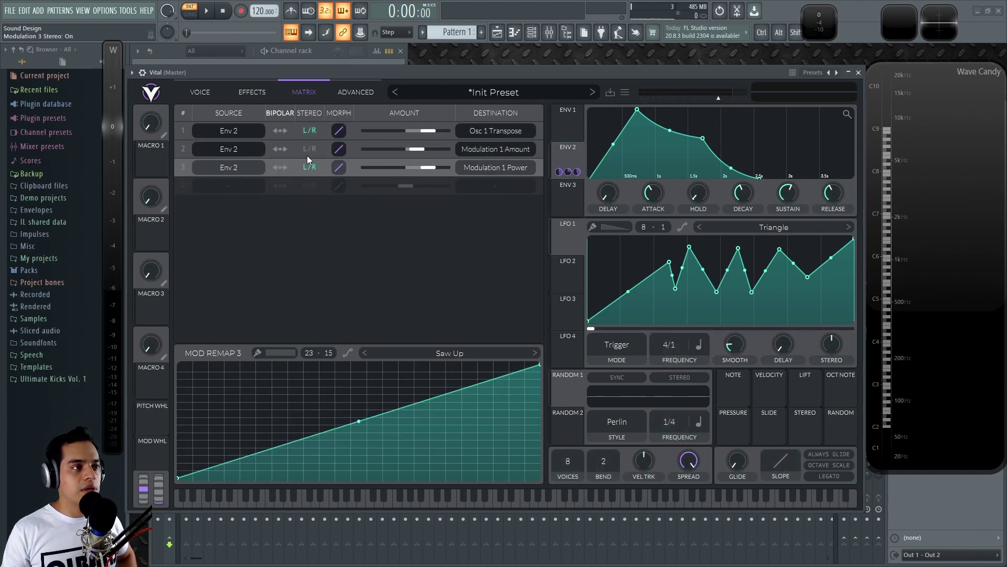
Try the bypass on modulations 1 and 2, re-enable both, and show the Mod Remap curves through slot 4
click(183, 146)
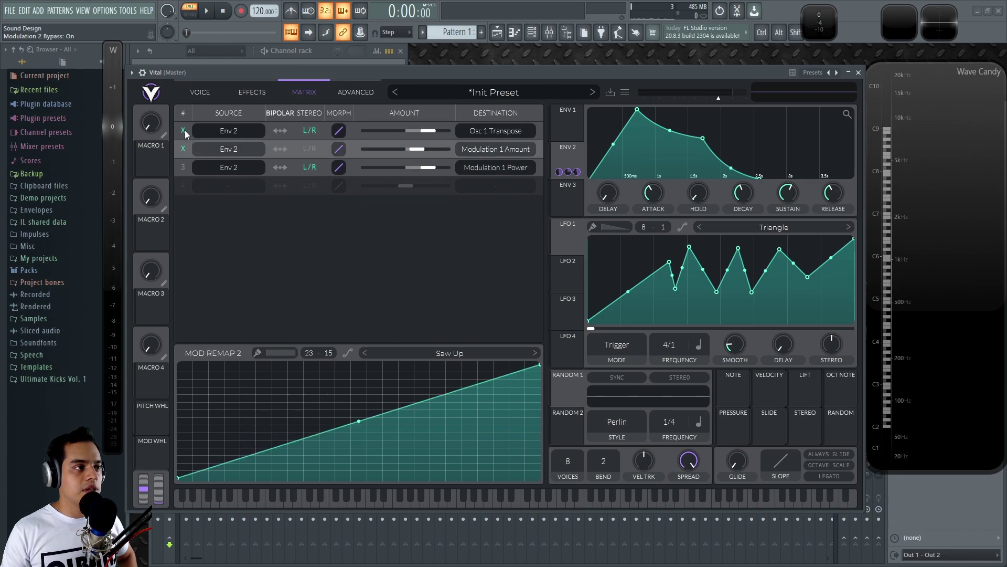
click(539, 130)
click(539, 151)
click(539, 164)
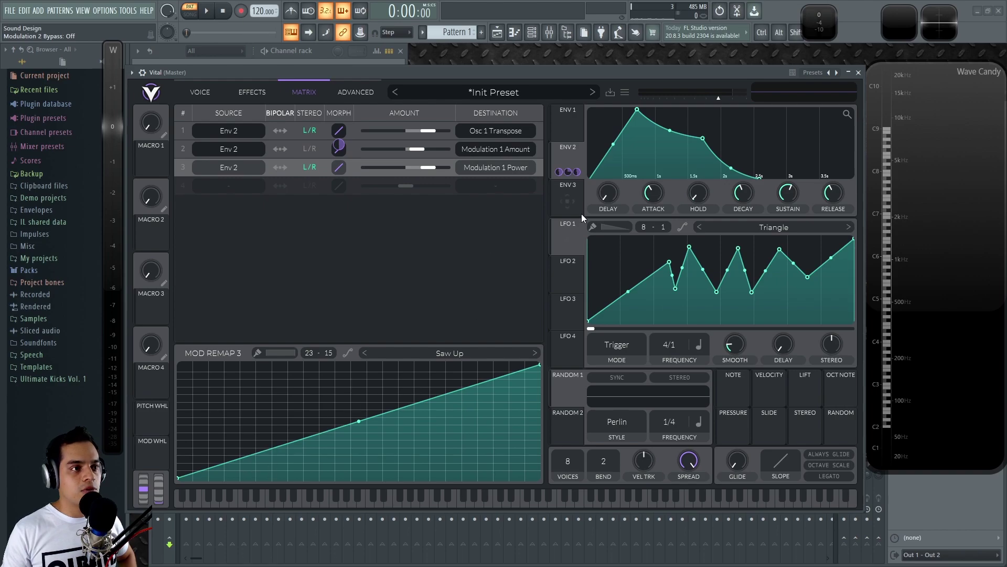
click(542, 188)
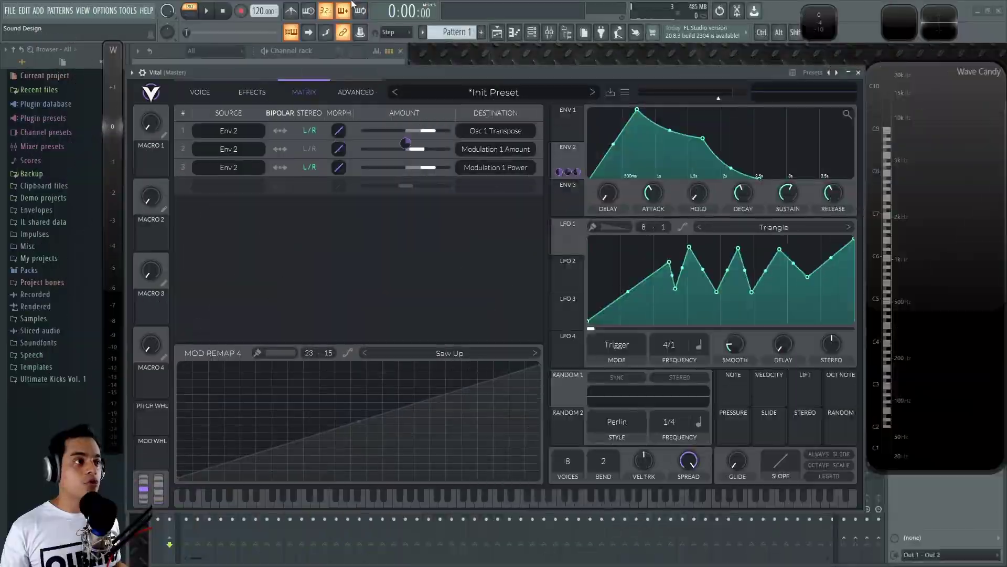
Show the synth's voice and effects pages, and return to the modulation matrix
click(220, 94)
click(265, 93)
click(304, 92)
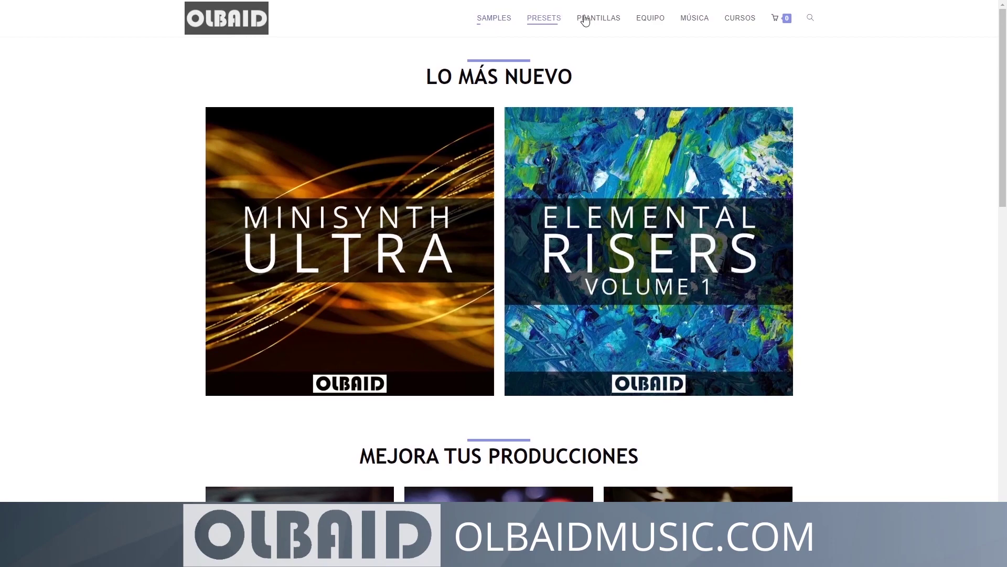
scroll(815, 94, down, 6)
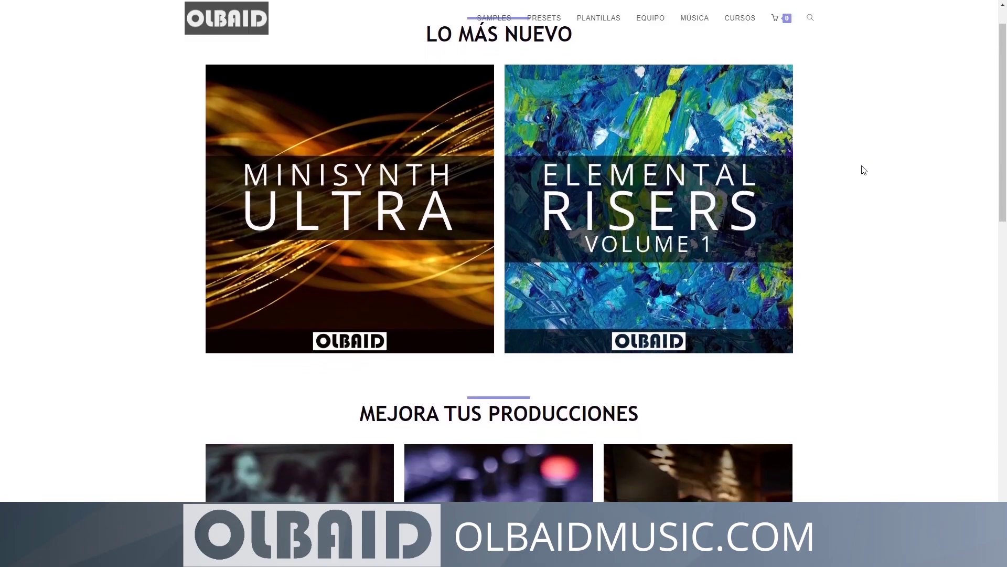
scroll(856, 274, down, 3)
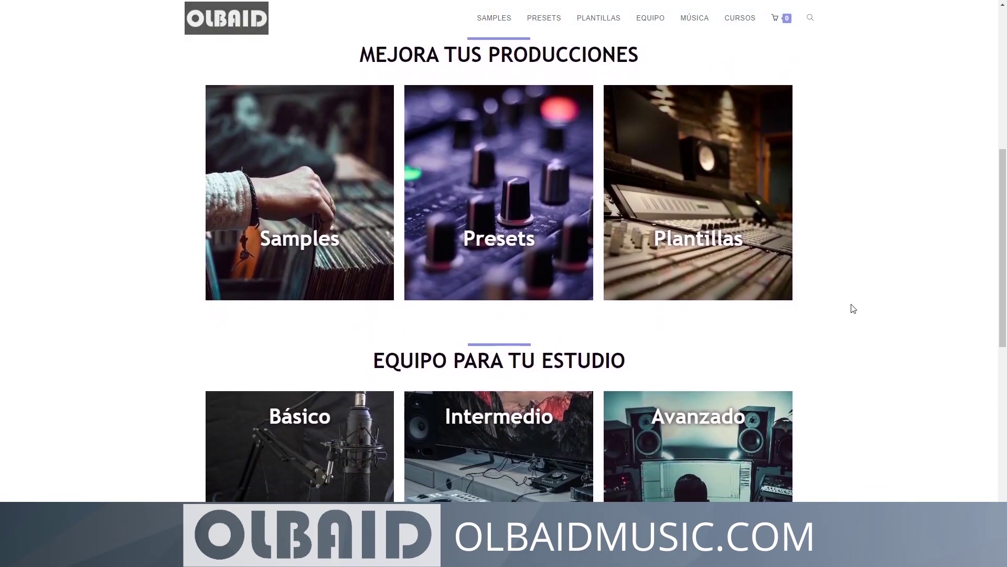